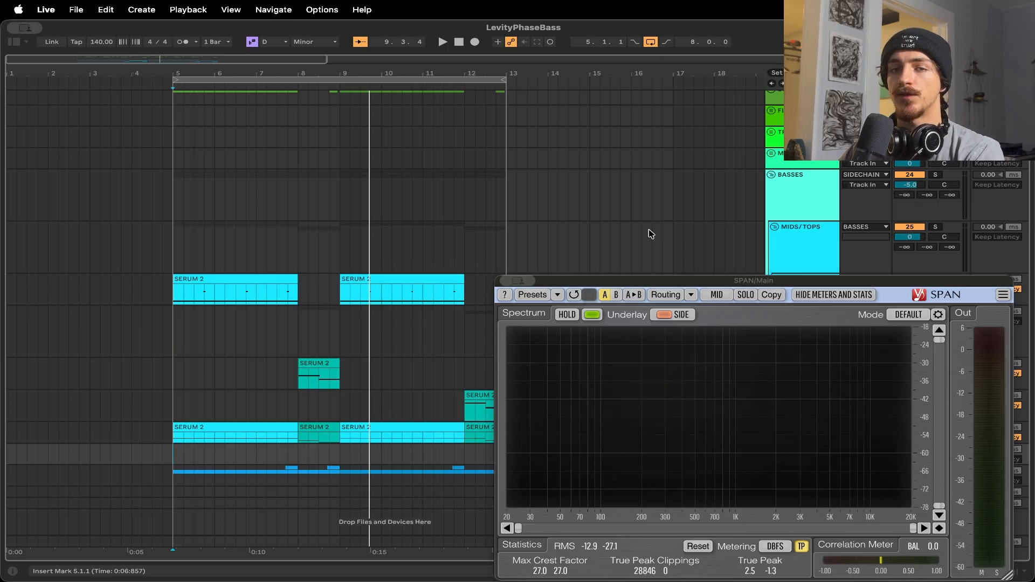
# Solo the CALL track and show its device chain, moving the SPAN analyzer window clear of the devices
pyautogui.moveTo(615, 282); pyautogui.dragTo(626, 98)
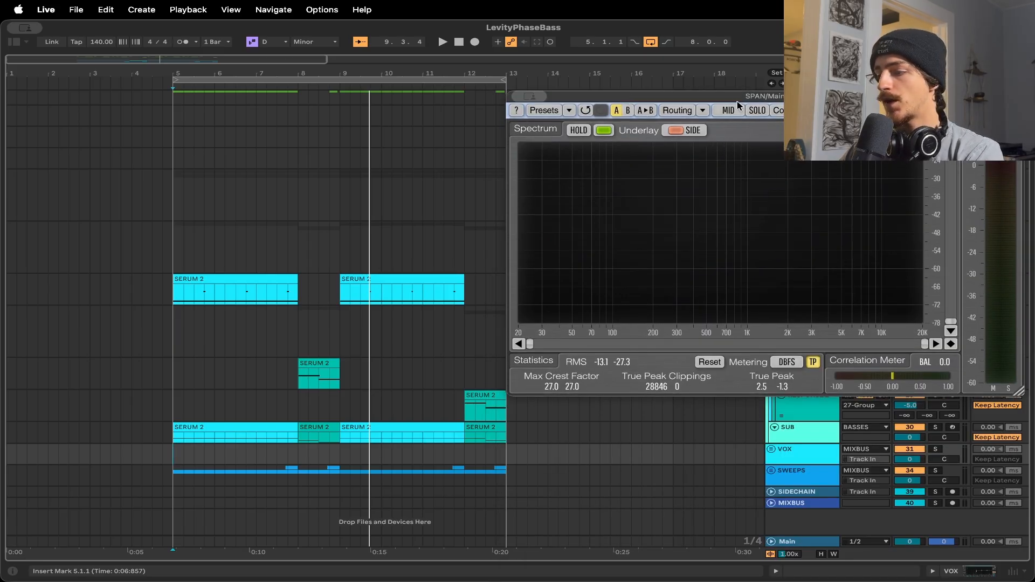
pyautogui.moveTo(736, 101); pyautogui.dragTo(732, 328)
pyautogui.click(798, 289)
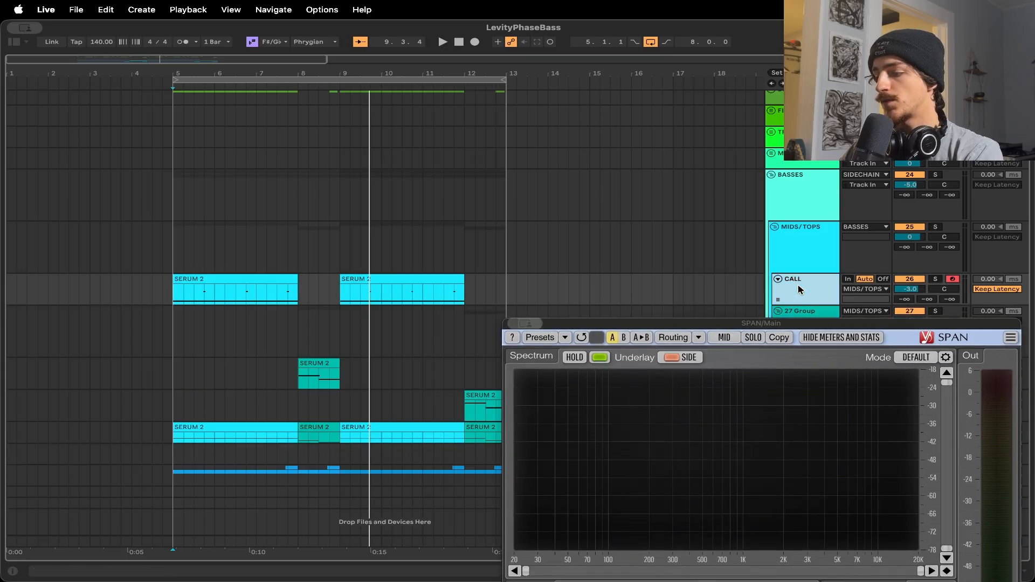
pyautogui.click(937, 278)
pyautogui.doubleClick(816, 289)
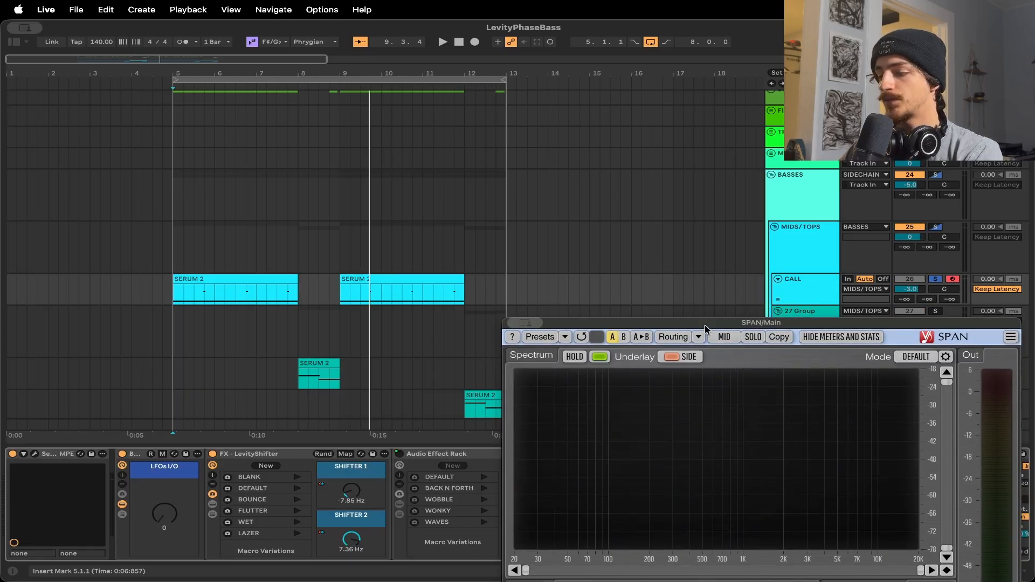
pyautogui.moveTo(705, 326); pyautogui.dragTo(709, 228)
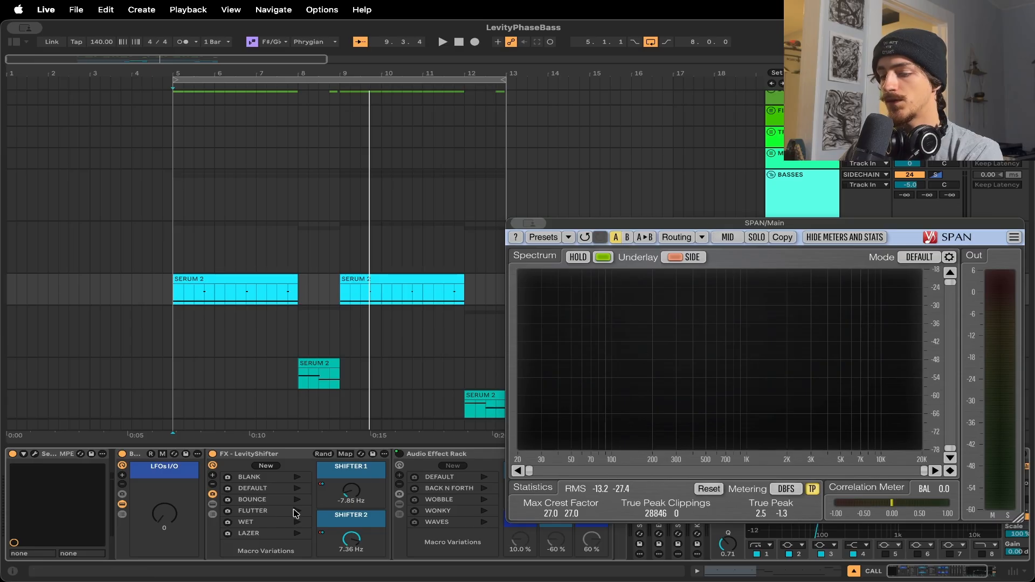
# Play the loop with the CALL track's LFOs I/O effects rack bypassed and again with it enabled to compare the sound
pyautogui.click(124, 455)
pyautogui.press('space')
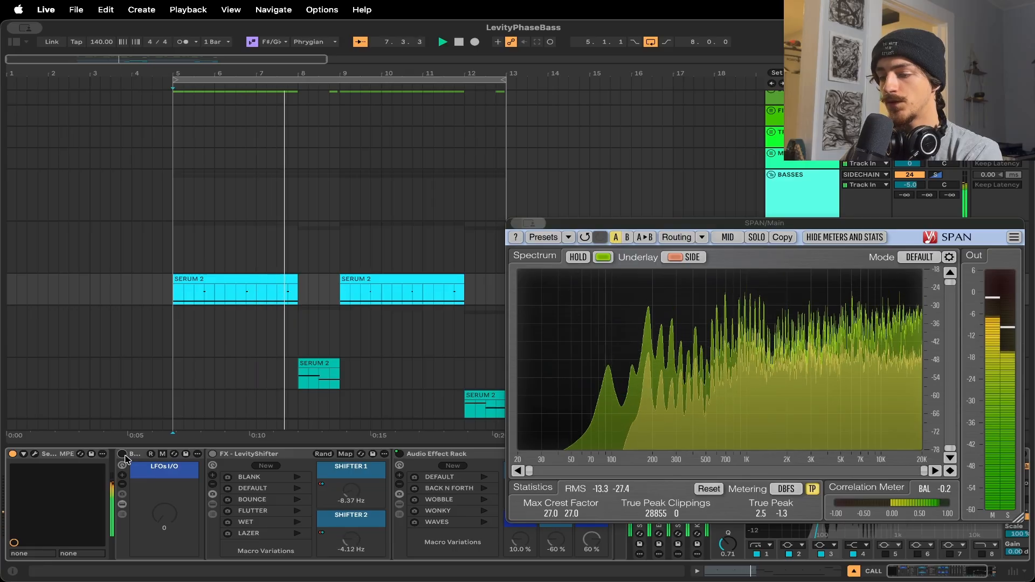
pyautogui.click(123, 454)
pyautogui.press('space')
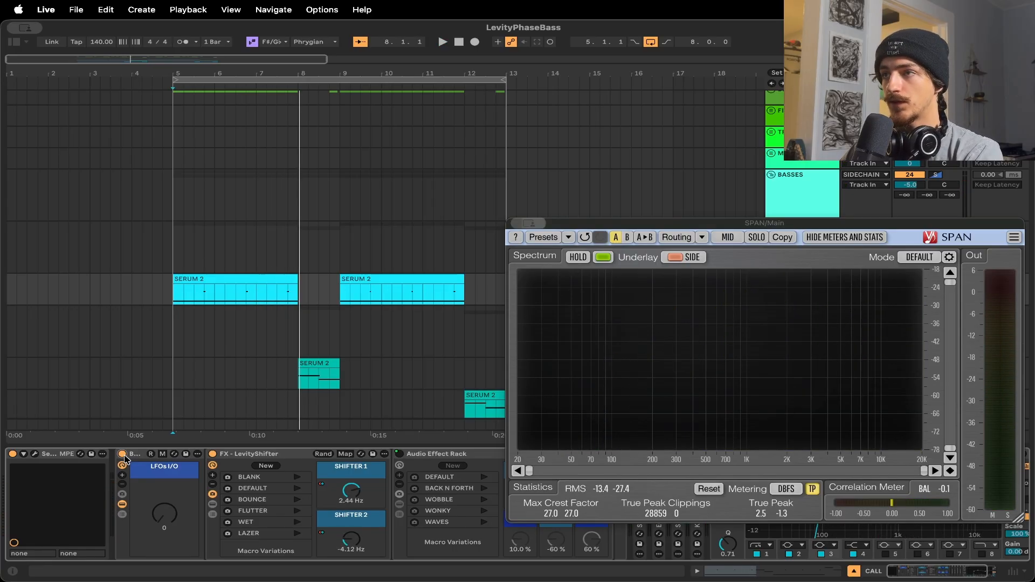
pyautogui.press('space')
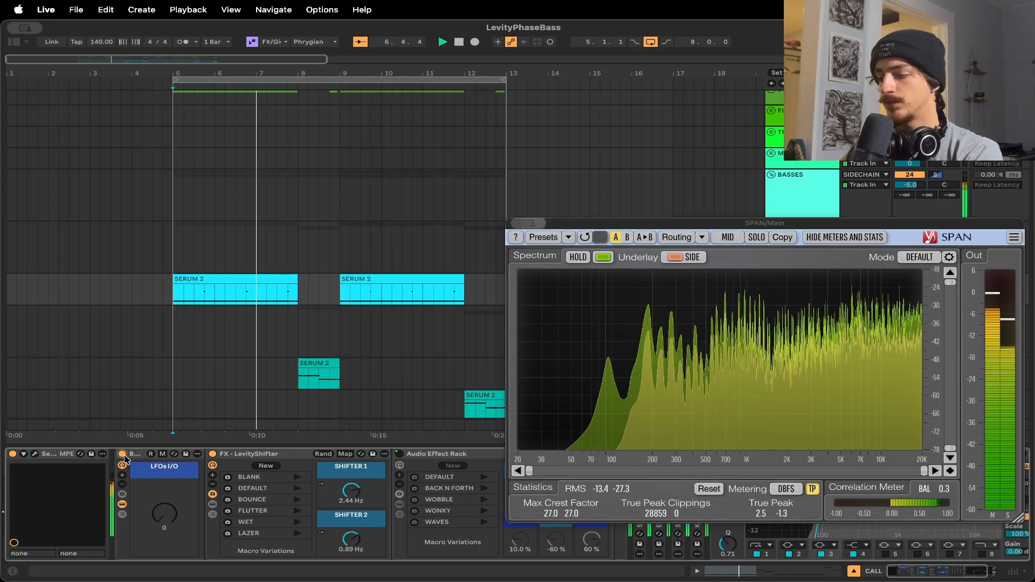
pyautogui.press('space')
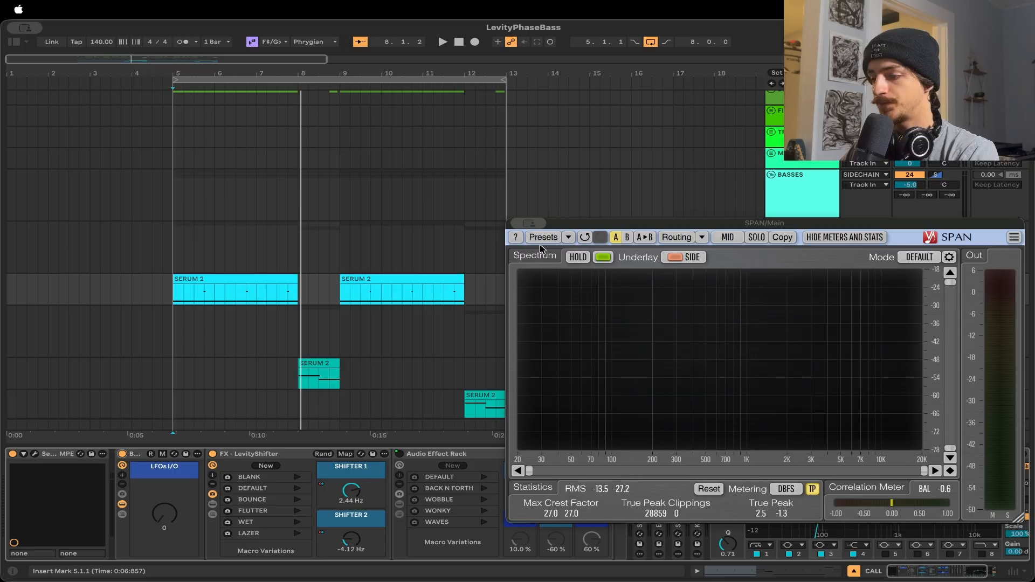
# Show the devices inside the FX - LevityShifter rack and examine the settings of its two Shifters
pyautogui.scroll(-1, 407, 270)
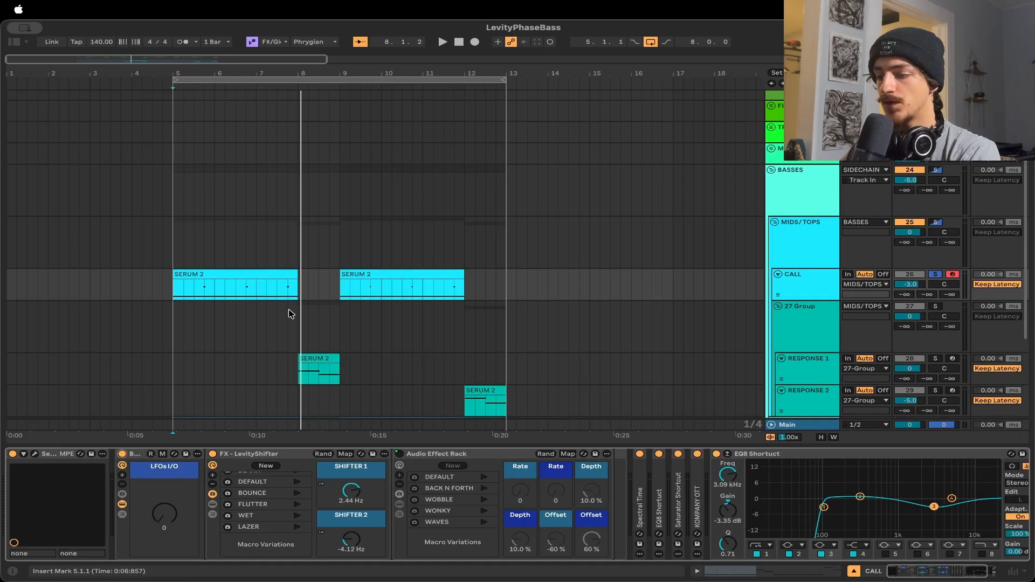
pyautogui.scroll(3, 290, 312)
pyautogui.hscroll(-4, 290, 312)
pyautogui.scroll(-1, 290, 313)
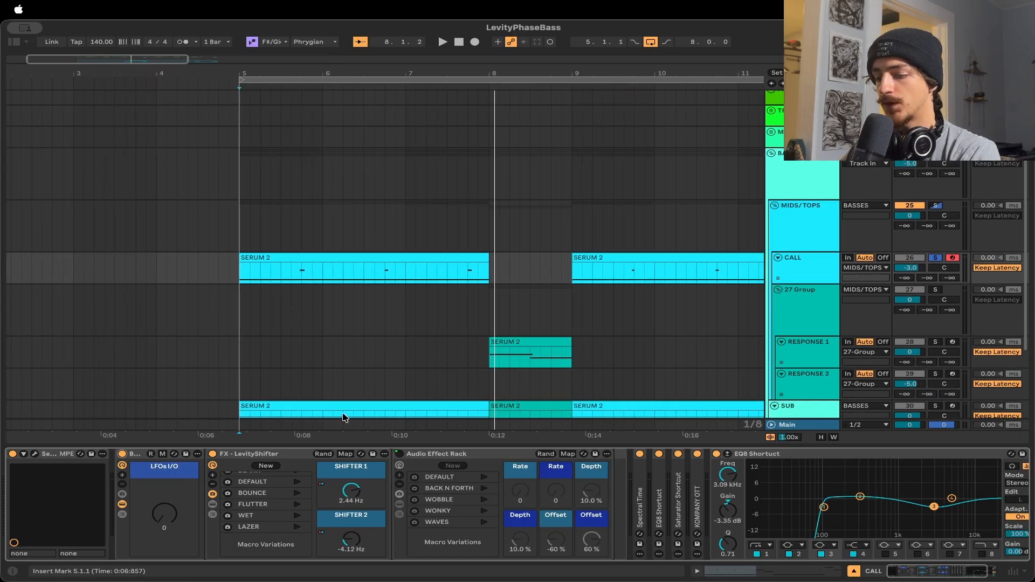
pyautogui.click(212, 503)
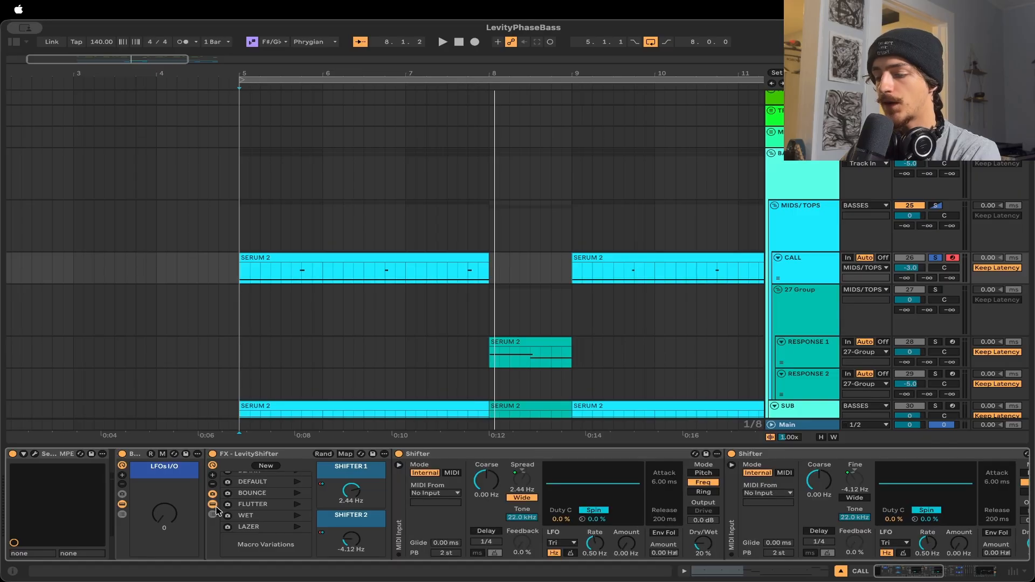
pyautogui.hscroll(3, 611, 528)
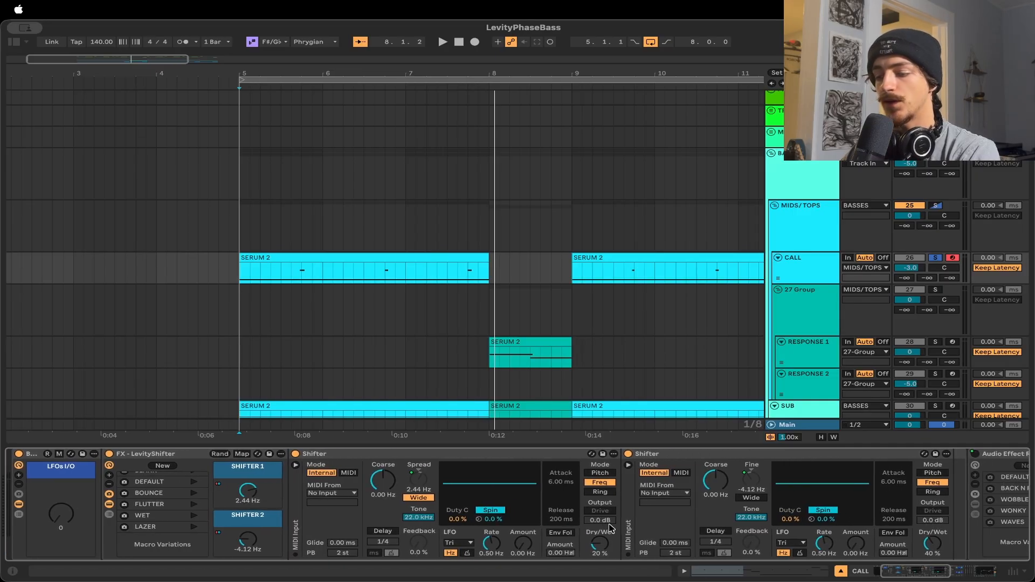
pyautogui.hscroll(-2, 427, 515)
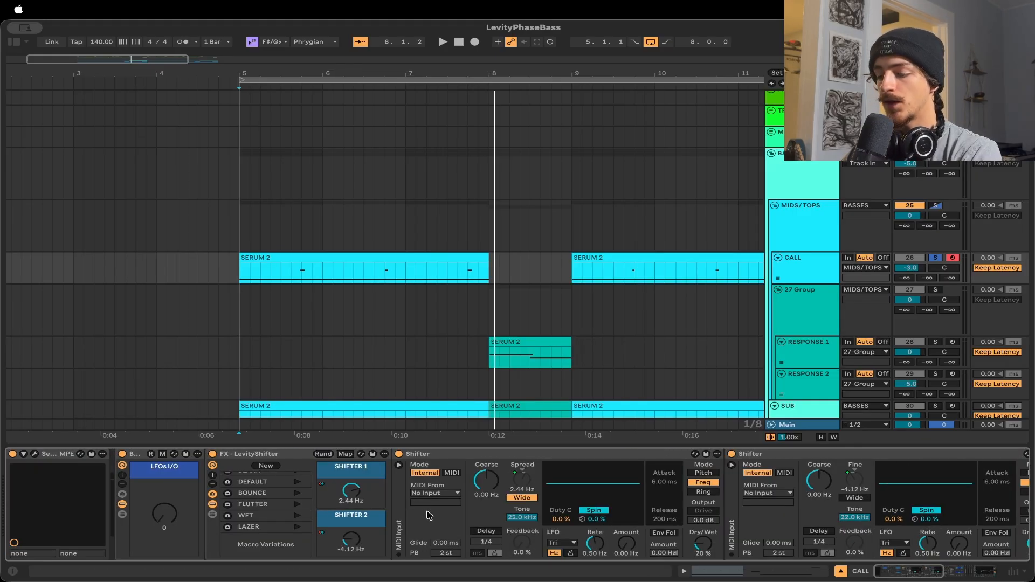
# Duplicate the CALL track without its effect racks and review the copy's Serum 2 oscillators and effects
pyautogui.hotkey('ctrl', 'd')
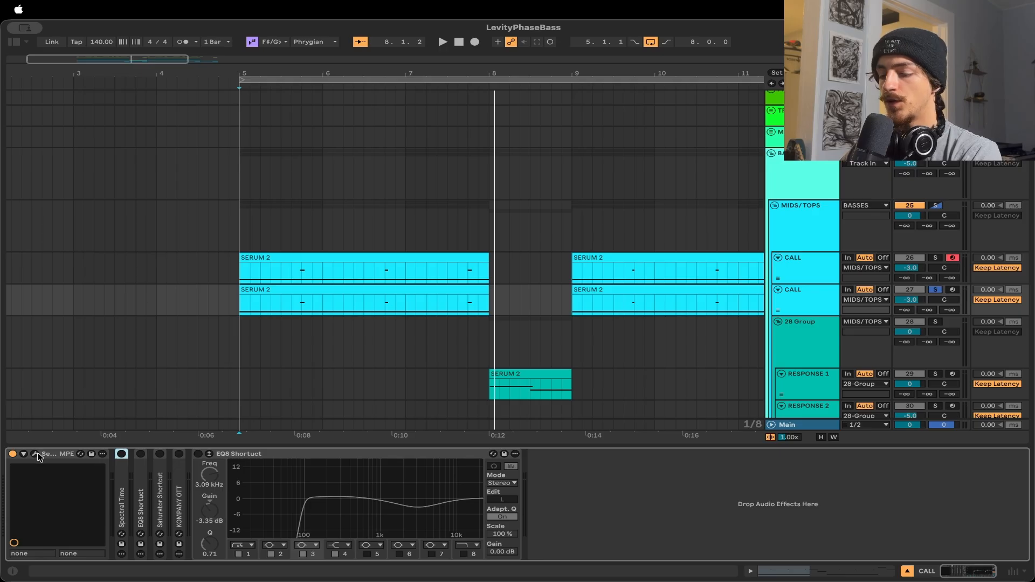
pyautogui.click(35, 454)
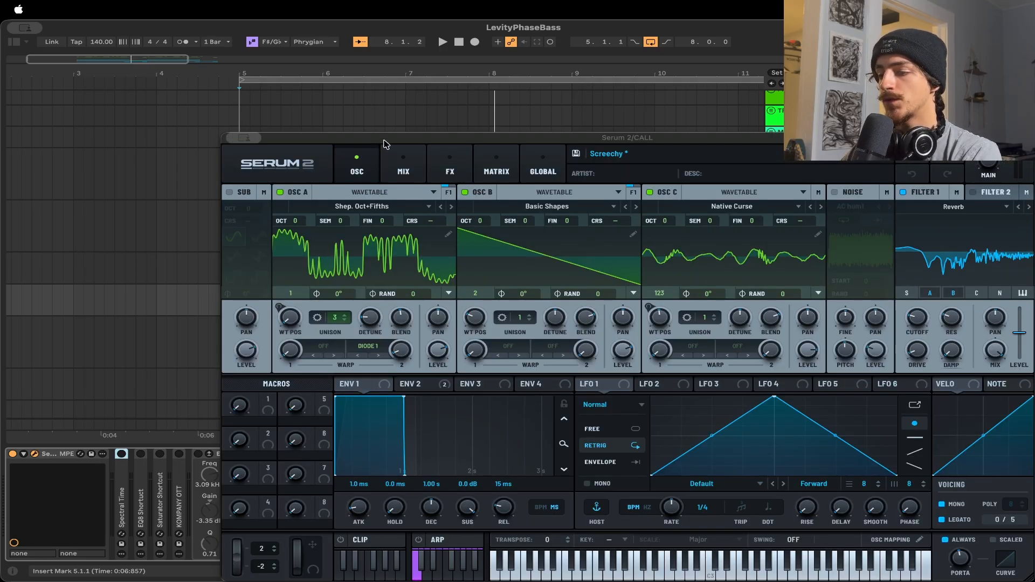
pyautogui.moveTo(386, 142); pyautogui.dragTo(259, 70)
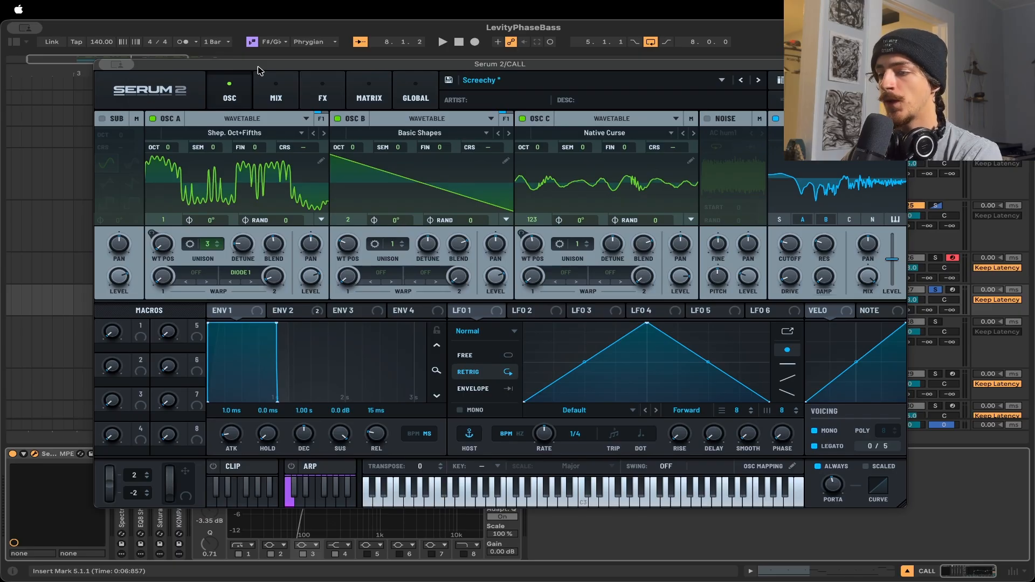
pyautogui.moveTo(379, 68); pyautogui.dragTo(375, 73)
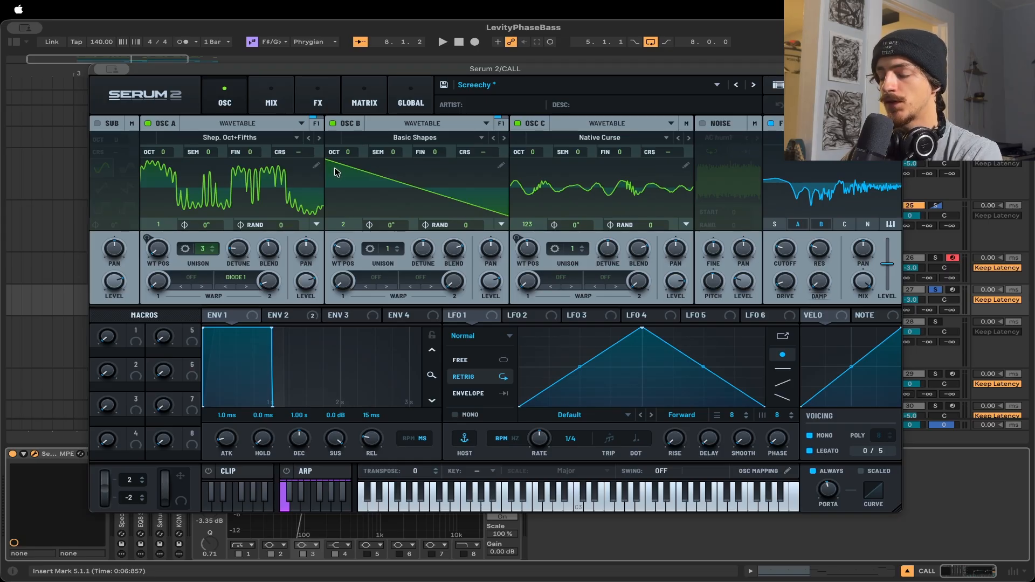
pyautogui.click(275, 94)
pyautogui.click(311, 97)
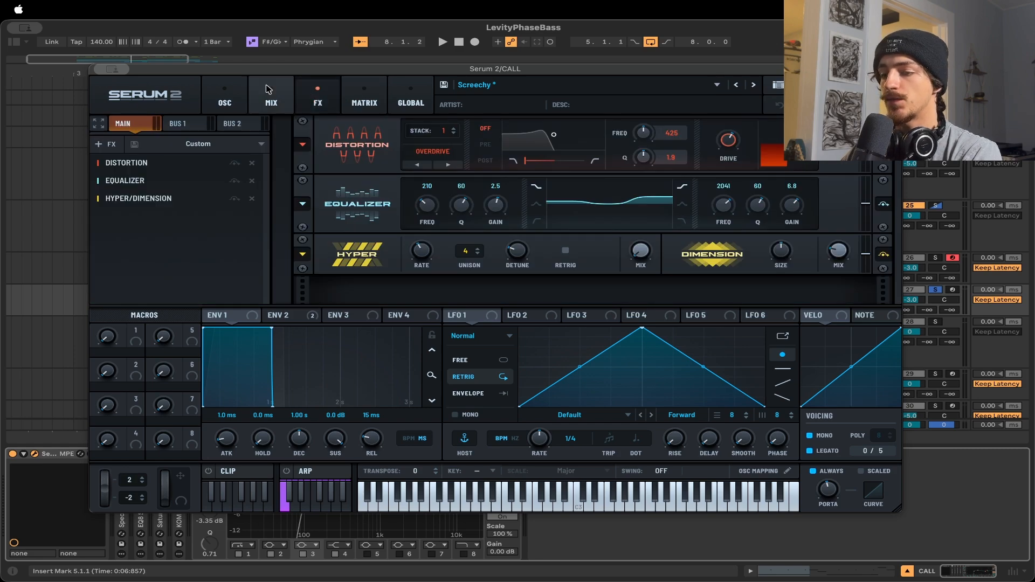
pyautogui.click(241, 89)
pyautogui.press('super+alt+p')
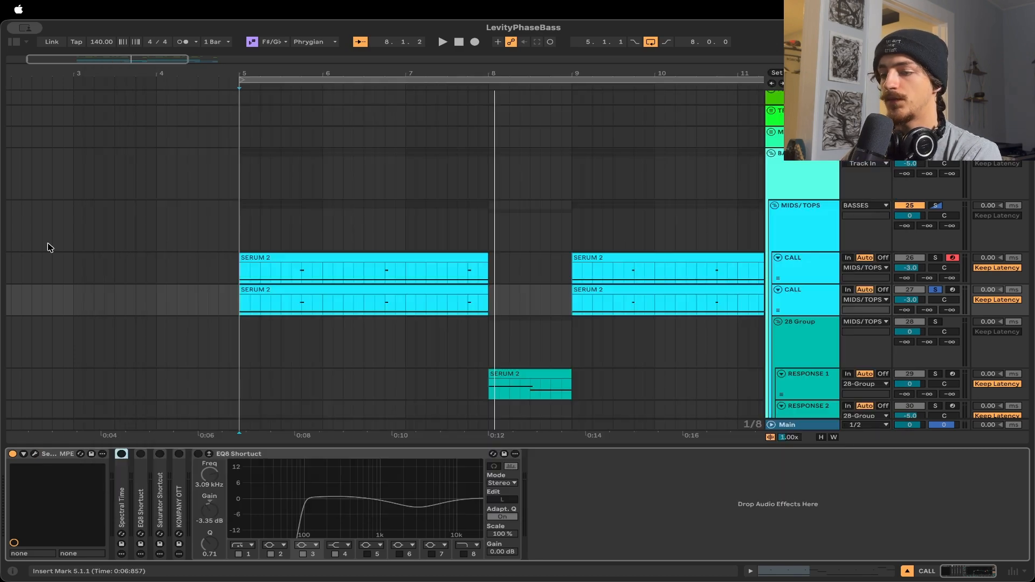
# Search the audio effects for "shift" and add Shifter to the duplicate CALL track directly after Serum 2
pyautogui.press('super+alt+b')
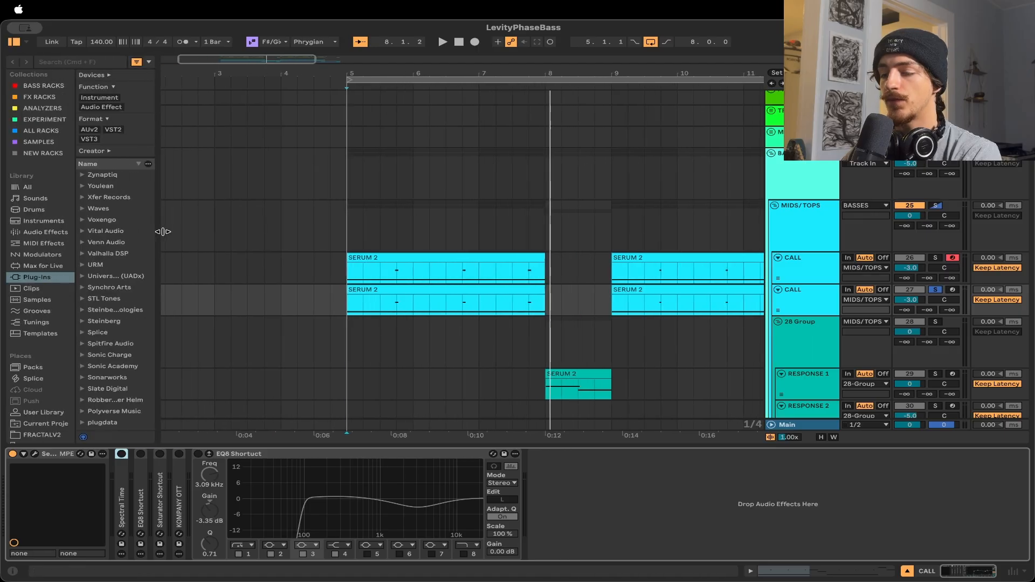
pyautogui.click(116, 63)
pyautogui.write('s')
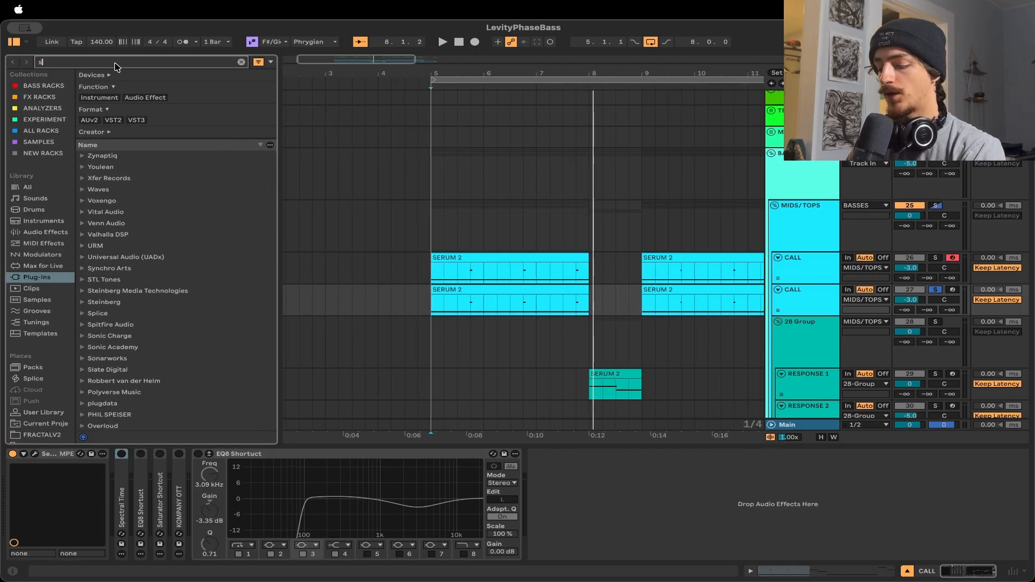
pyautogui.write('hift')
pyautogui.click(53, 231)
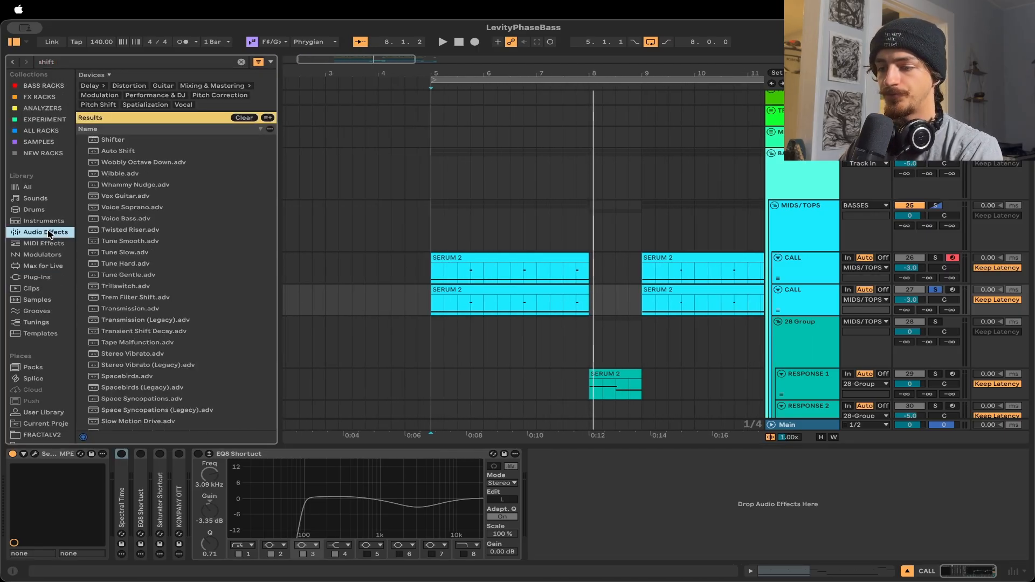
pyautogui.doubleClick(116, 140)
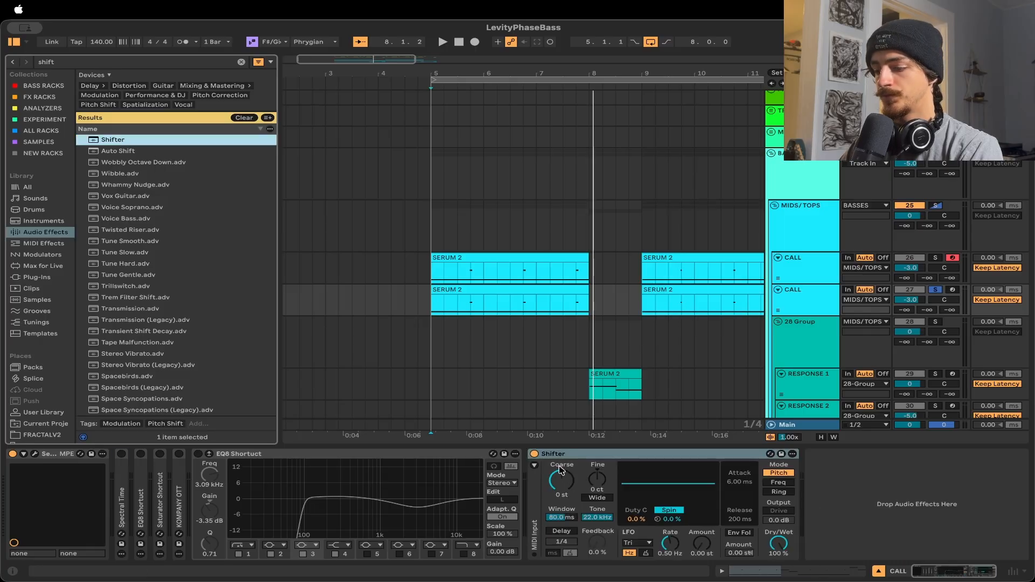
pyautogui.moveTo(564, 455); pyautogui.dragTo(112, 476)
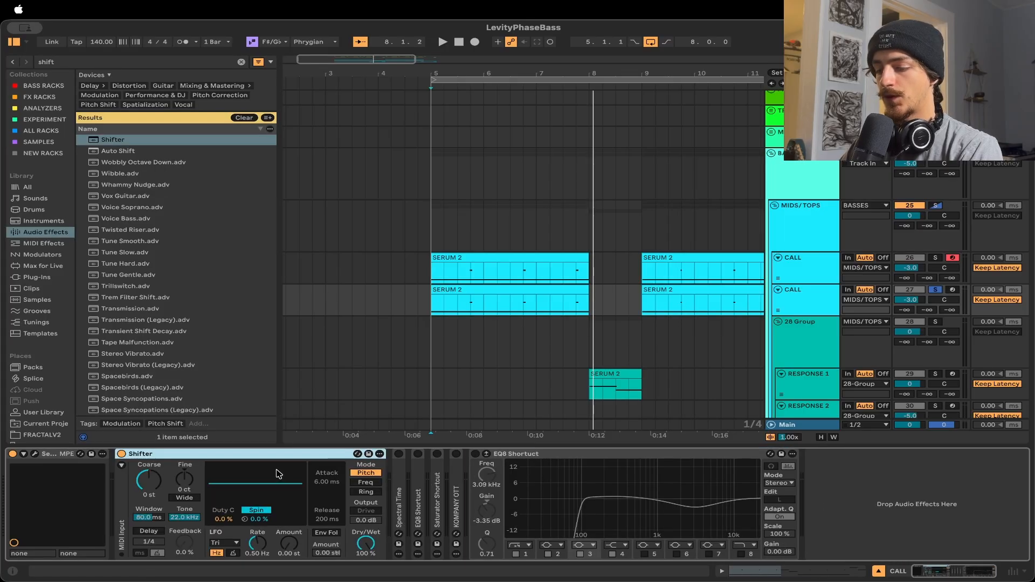
# Set the Shifter to Freq mode with Dry/Wet at 20% and group it into an Audio Effect Rack
pyautogui.click(366, 482)
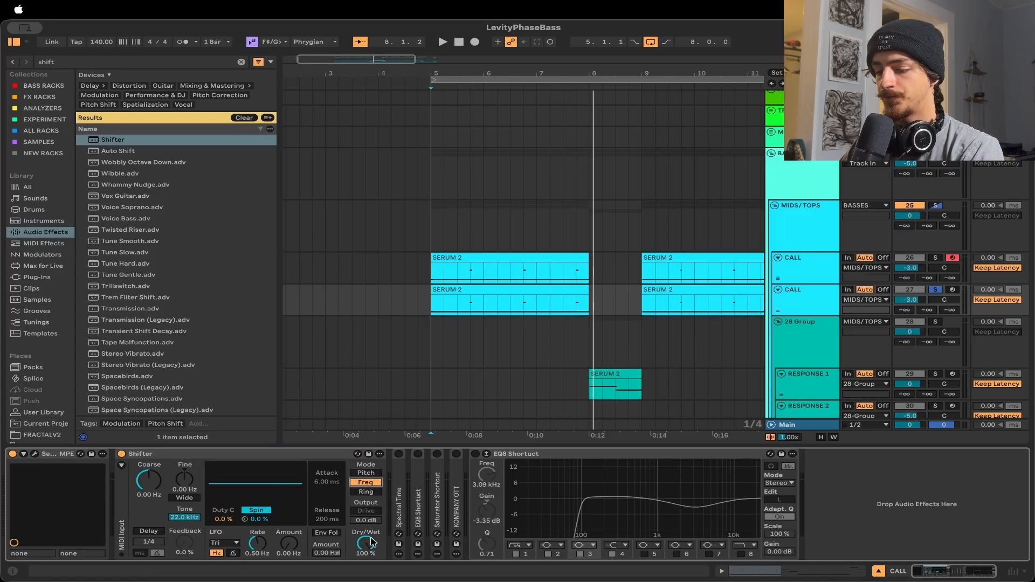
pyautogui.moveTo(370, 545); pyautogui.dragTo(371, 546)
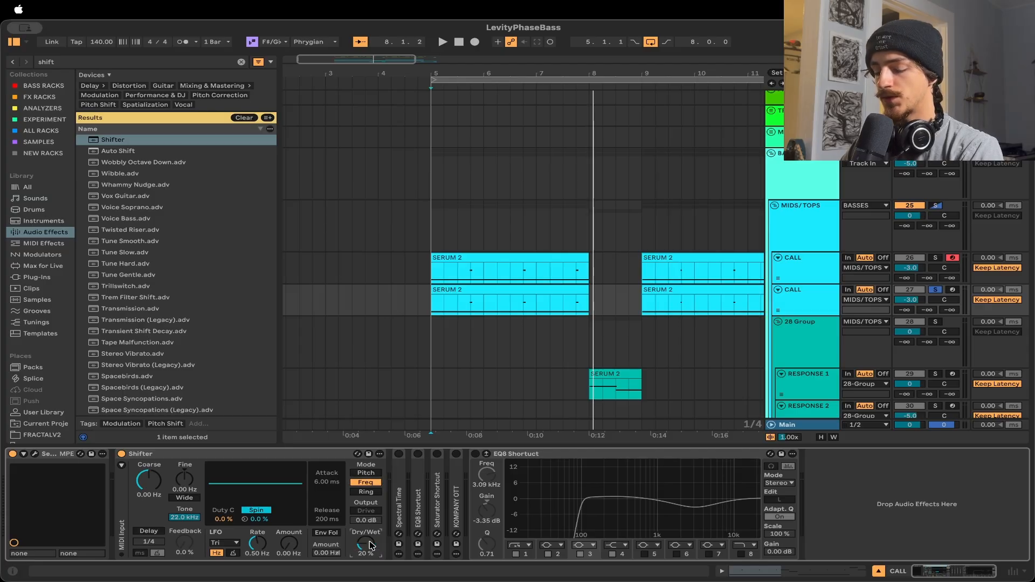
pyautogui.click(178, 455)
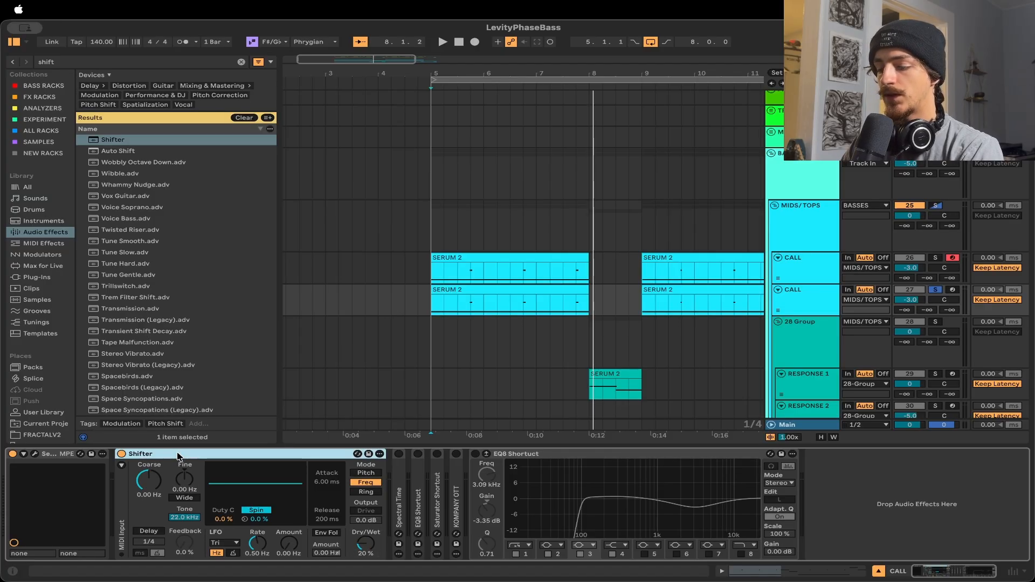
pyautogui.press('super+g')
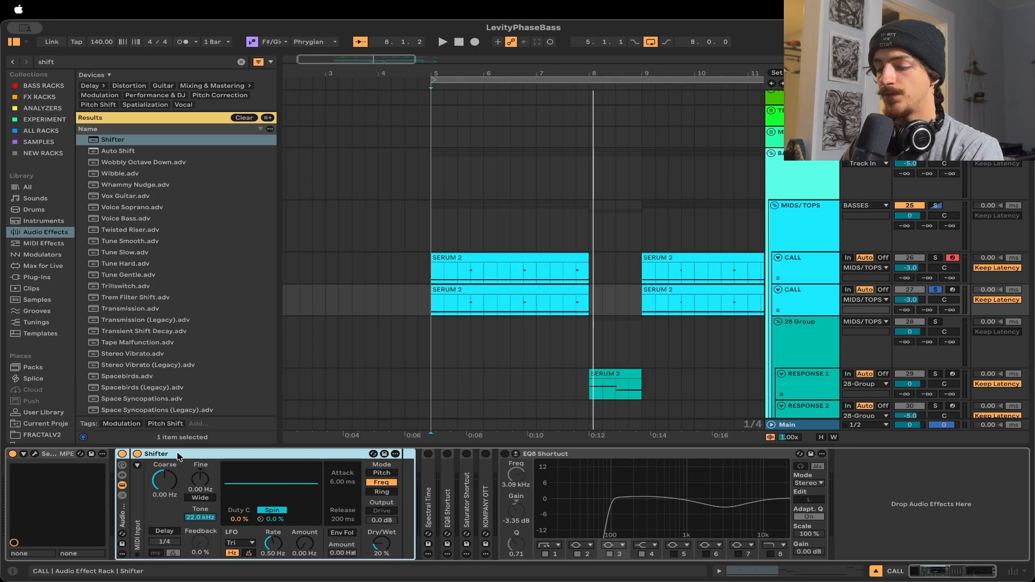
# Show the new rack's macro controls and reduce them to two macros
pyautogui.click(122, 466)
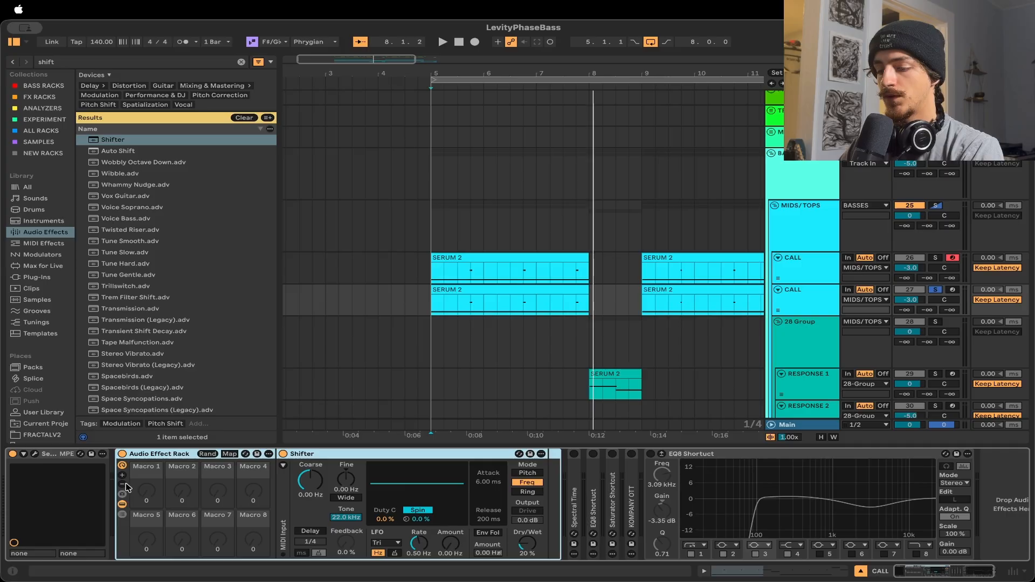
pyautogui.click(124, 484)
pyautogui.click(123, 484)
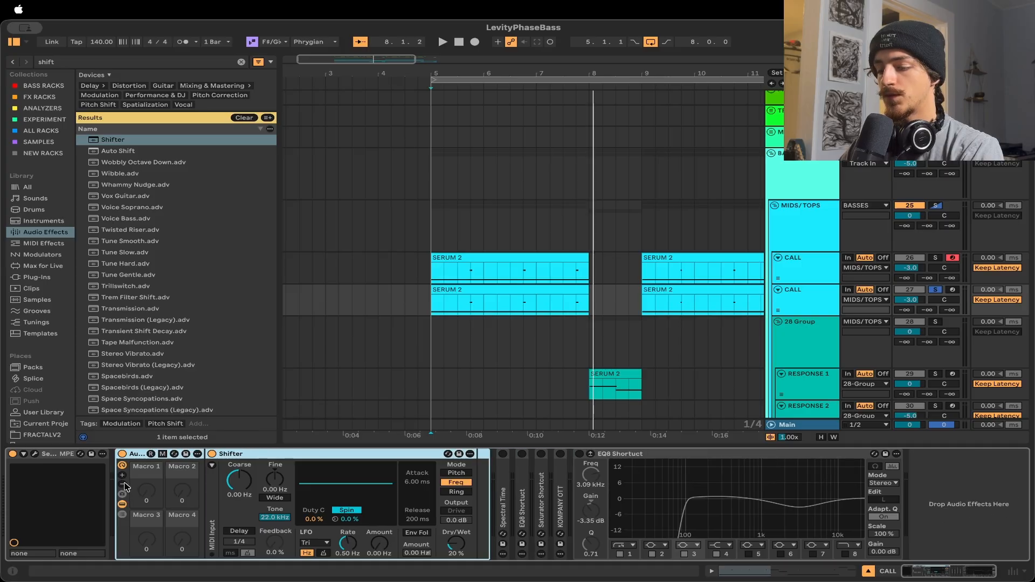
pyautogui.click(123, 485)
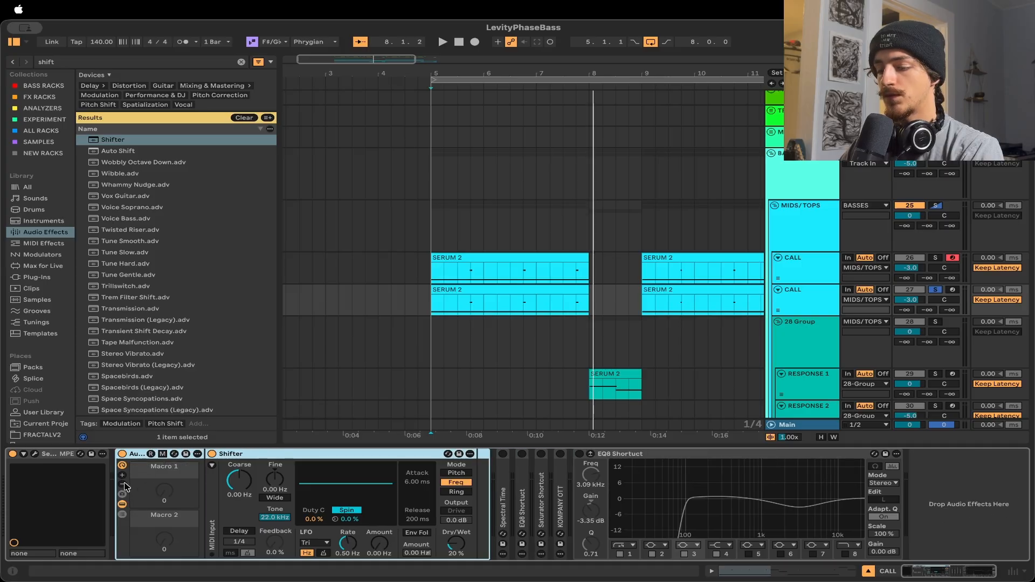
# Map the Shifter's Fine control to the rack's first macro
pyautogui.click(161, 454)
pyautogui.click(272, 484)
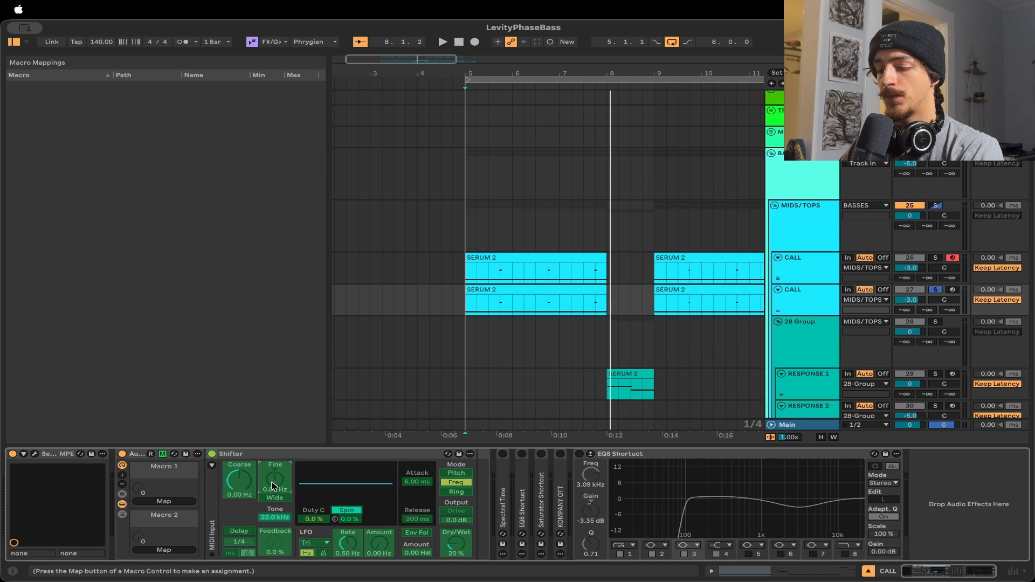
pyautogui.click(143, 503)
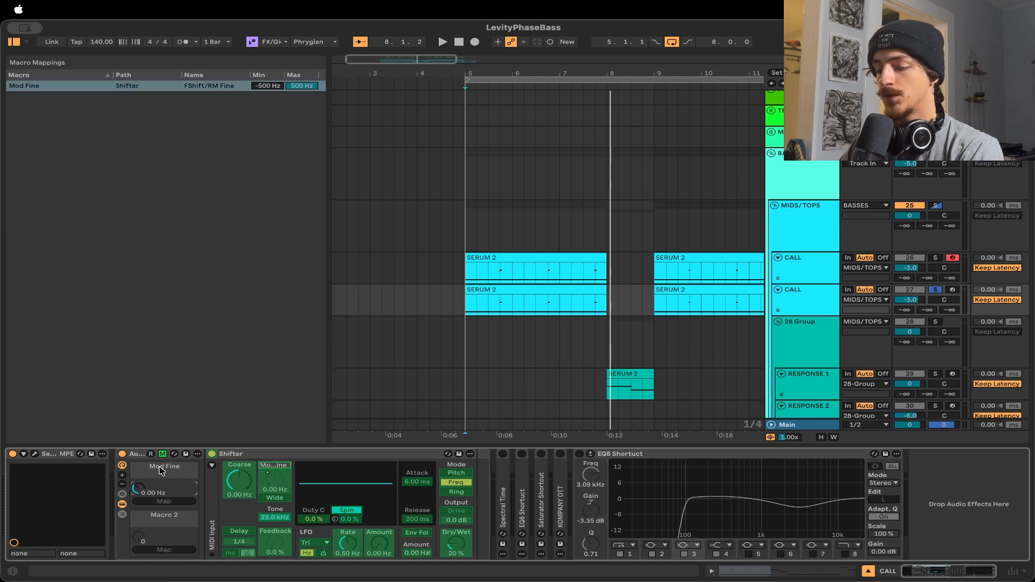
# Rename the rack's first macro to "FREQ 1" and colour it blue
pyautogui.press('super+r')
pyautogui.write('FREQ 1')
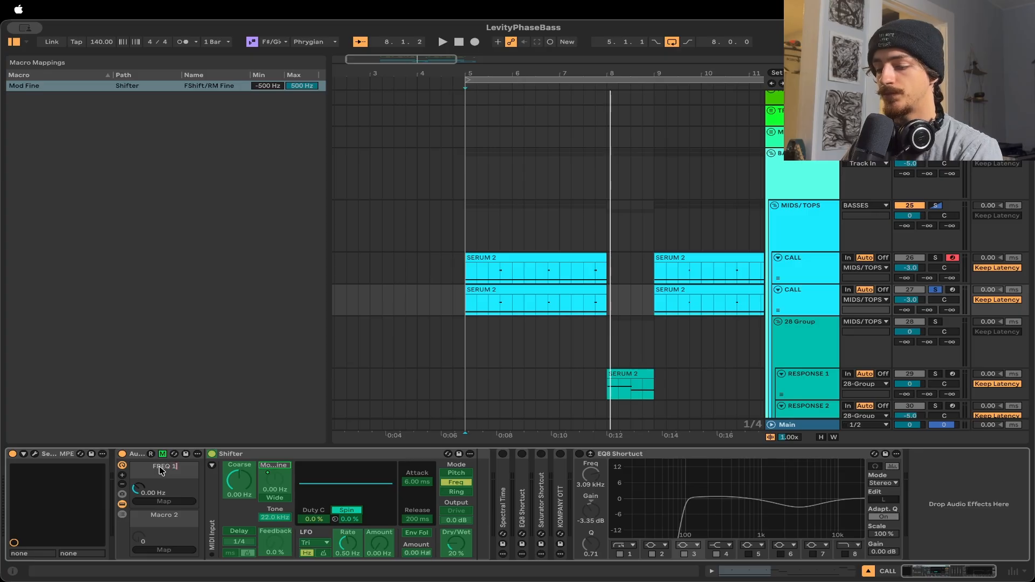
pyautogui.press('Return')
pyautogui.rightClick(160, 471)
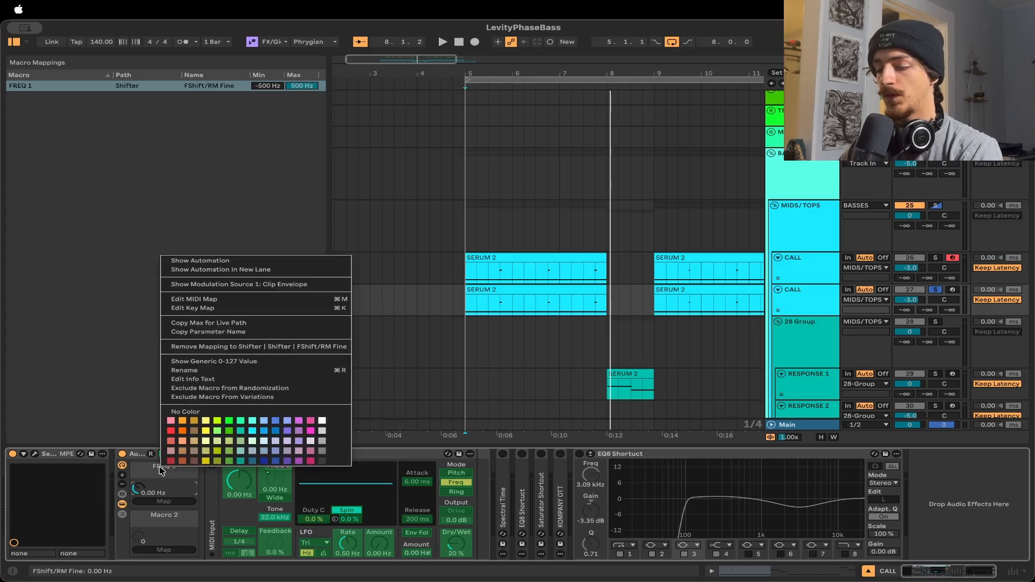
pyautogui.click(271, 434)
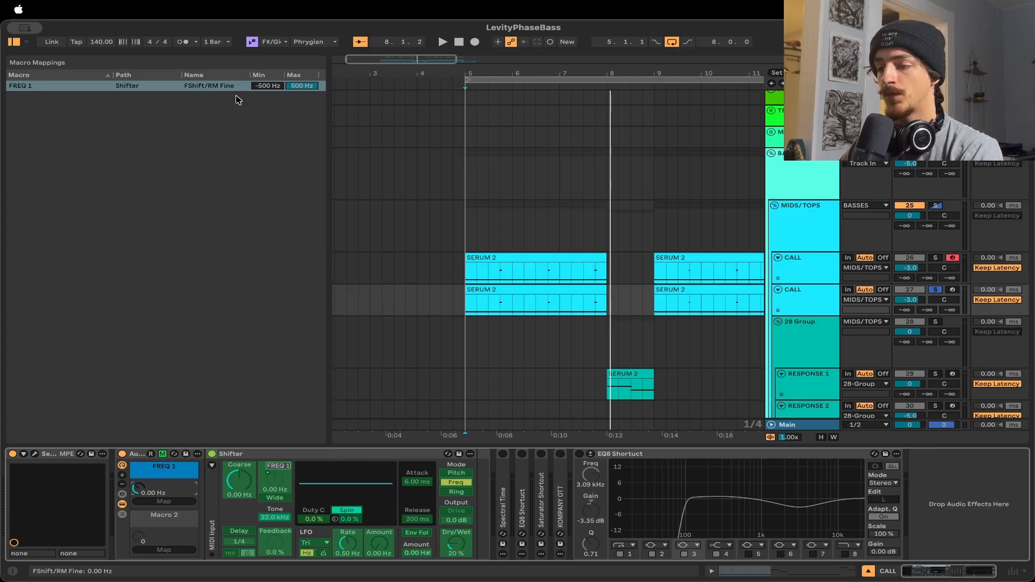
# Limit the FREQ 1 mapping range to a minimum of -20 Hz and a maximum of 20 Hz, and finish macro mapping
pyautogui.click(267, 87)
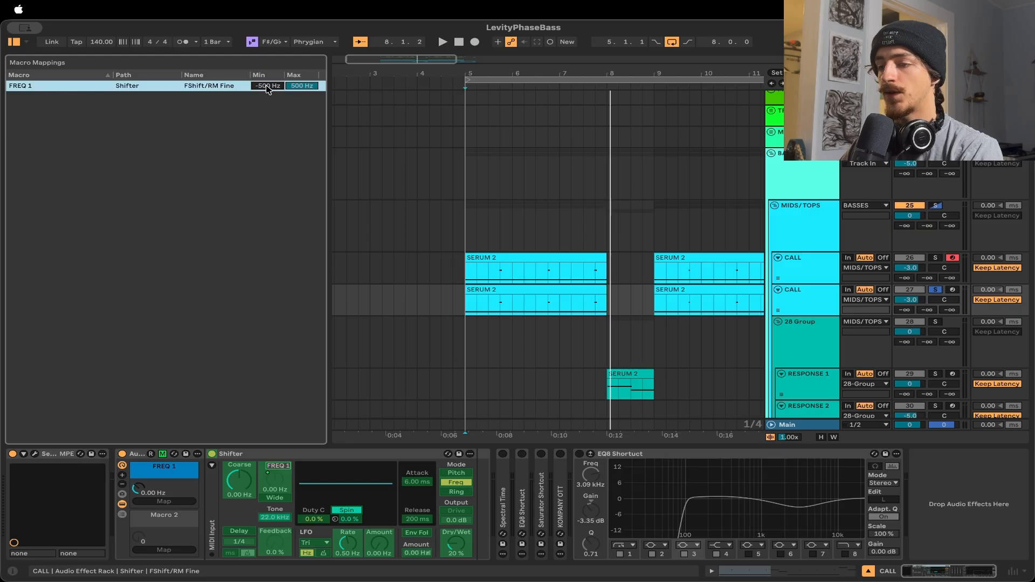
pyautogui.write('-20')
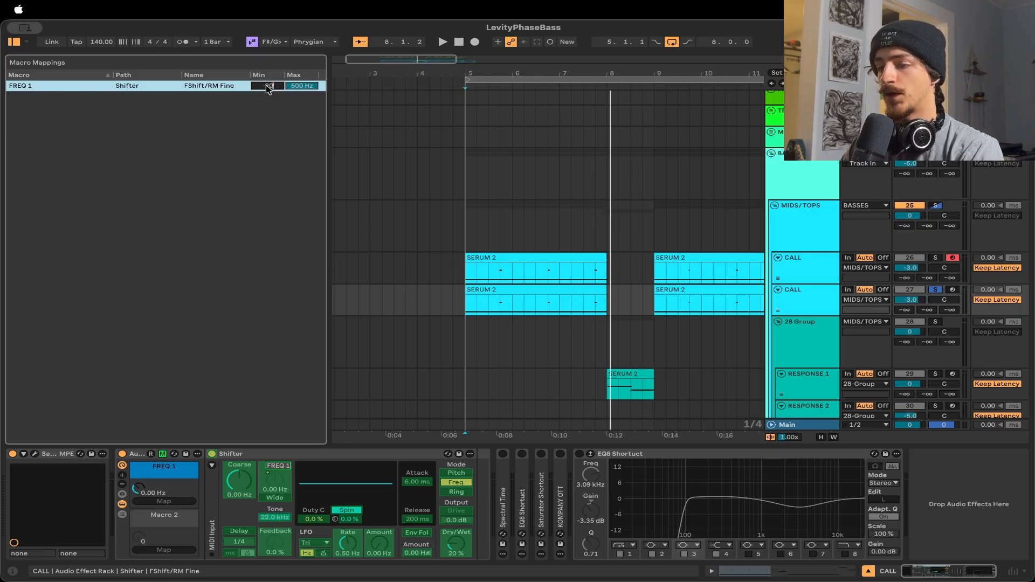
pyautogui.press('Return')
pyautogui.click(295, 86)
pyautogui.write('20')
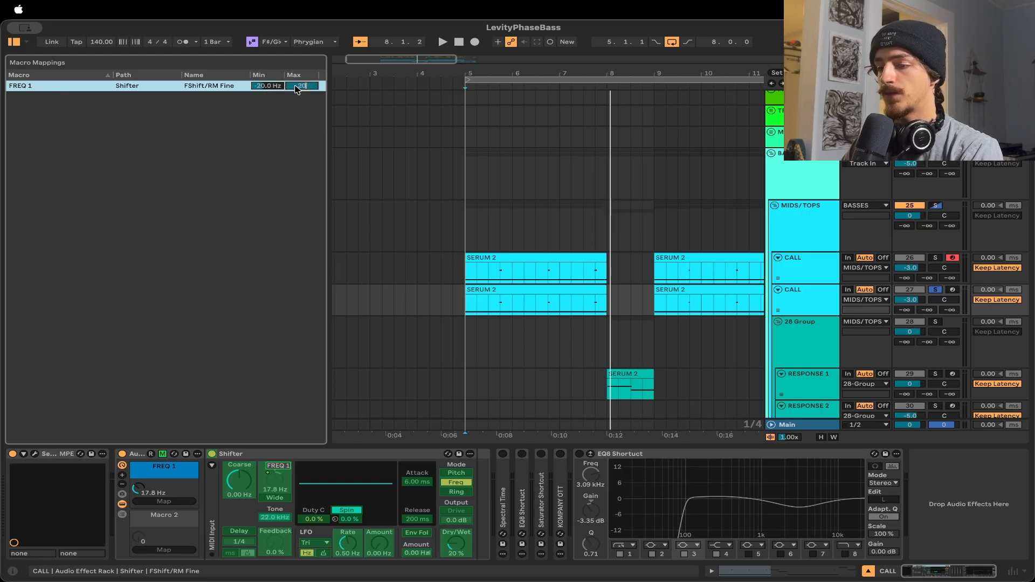
pyautogui.press('Return')
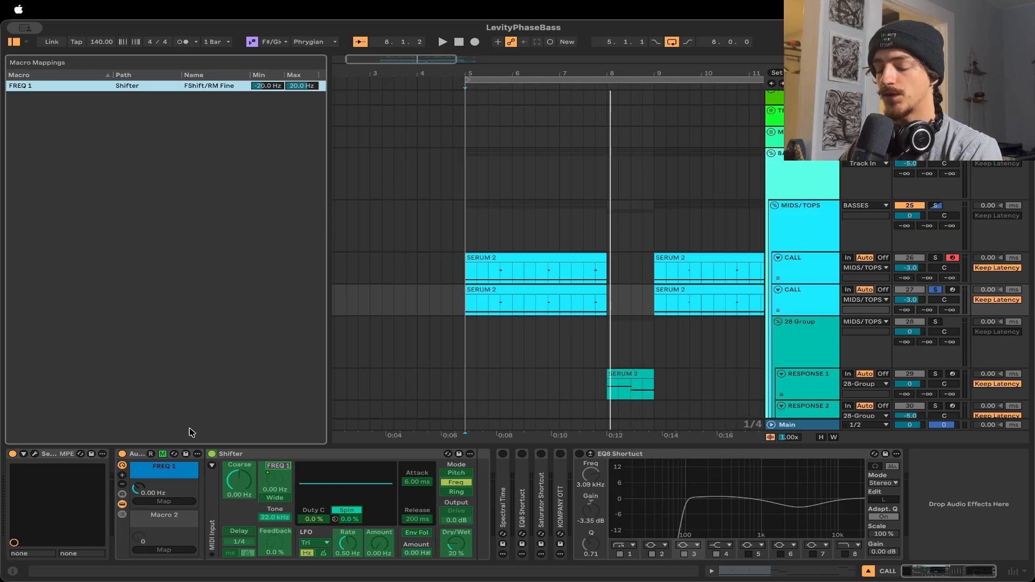
pyautogui.click(163, 455)
# Duplicate the Shifter inside the rack and unmap the copy's Fine control from FREQ 1
pyautogui.click(280, 454)
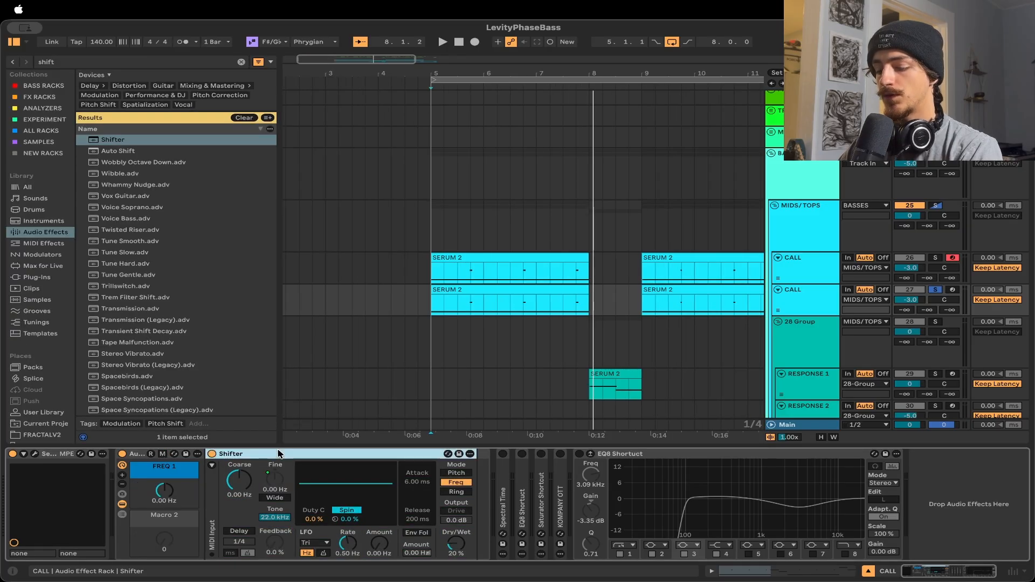
pyautogui.press('super+d')
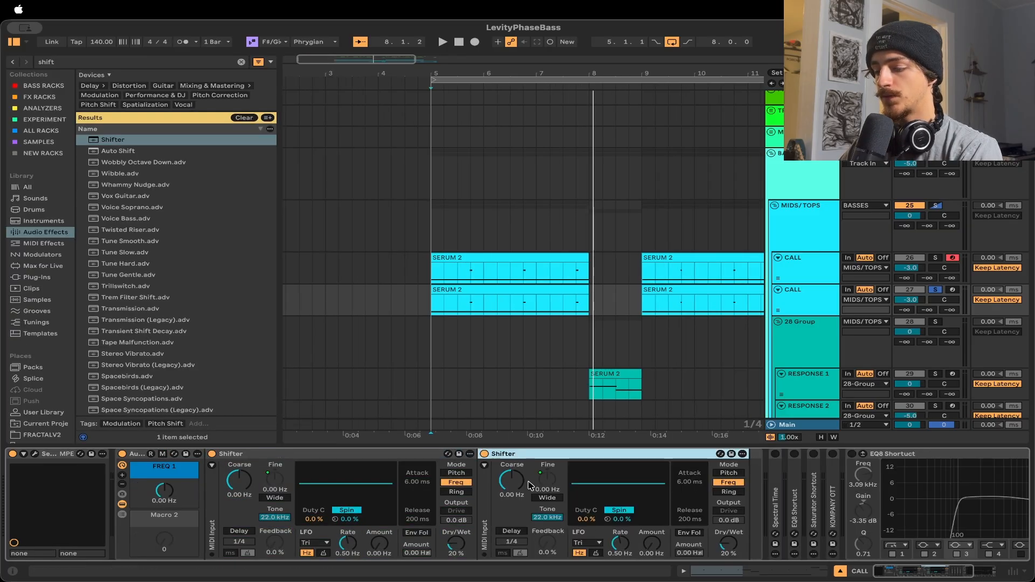
pyautogui.rightClick(545, 482)
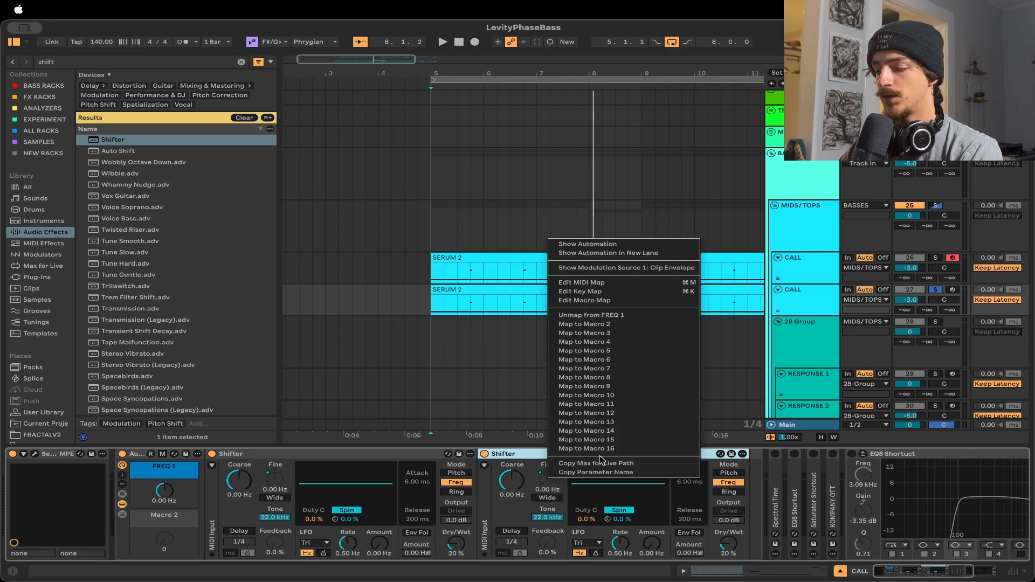
pyautogui.click(615, 324)
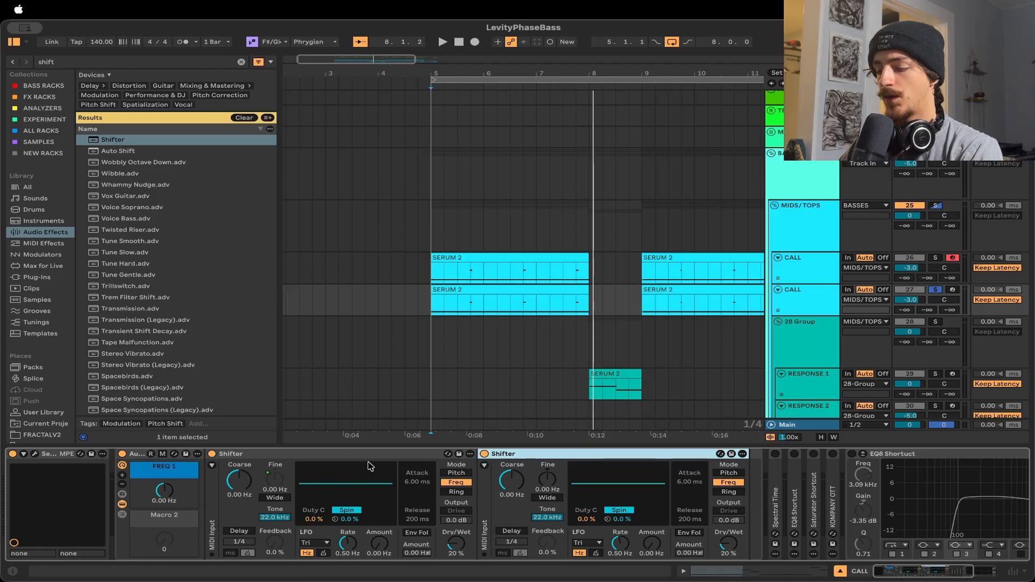
# Set the second Shifter's Dry/Wet to 50%
pyautogui.click(726, 545)
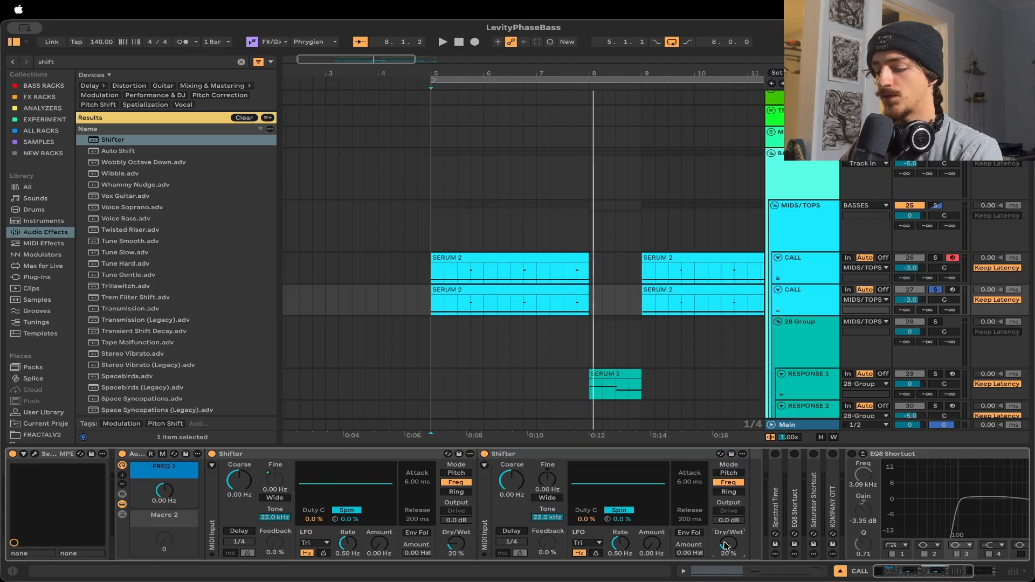
pyautogui.write('50')
pyautogui.press('Return')
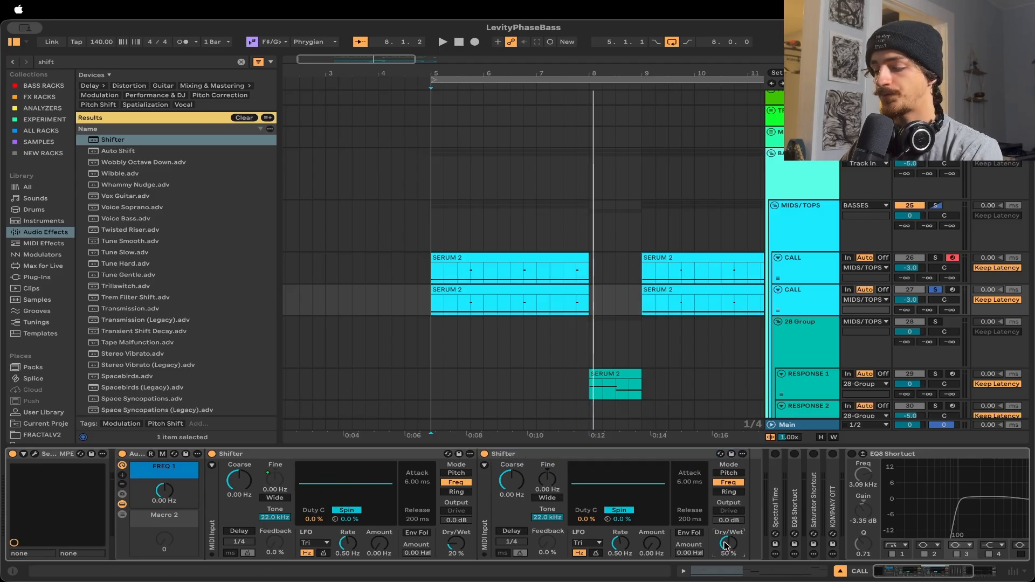
# Map the second Shifter's Fine control to the rack's second macro
pyautogui.click(162, 454)
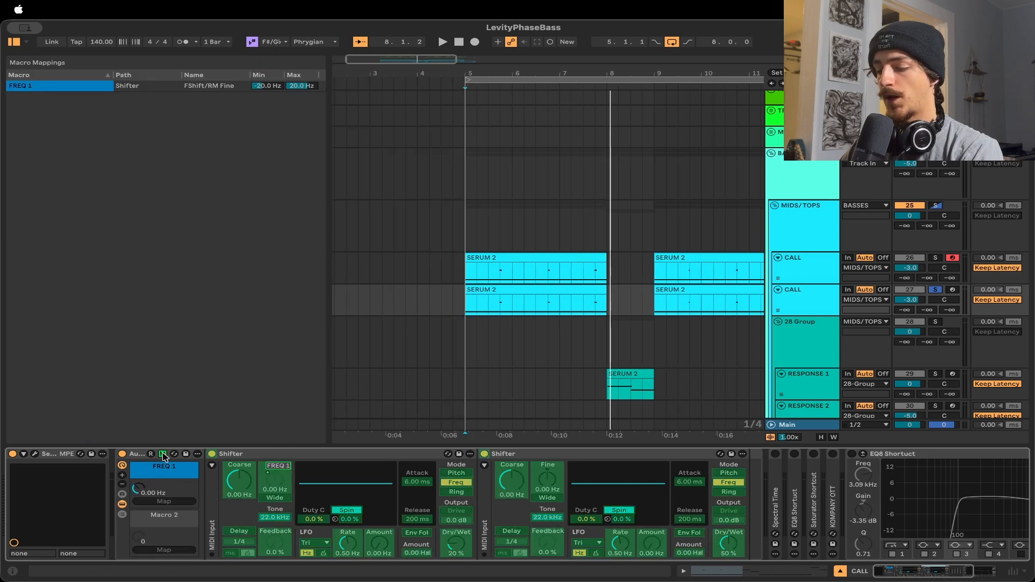
pyautogui.click(548, 483)
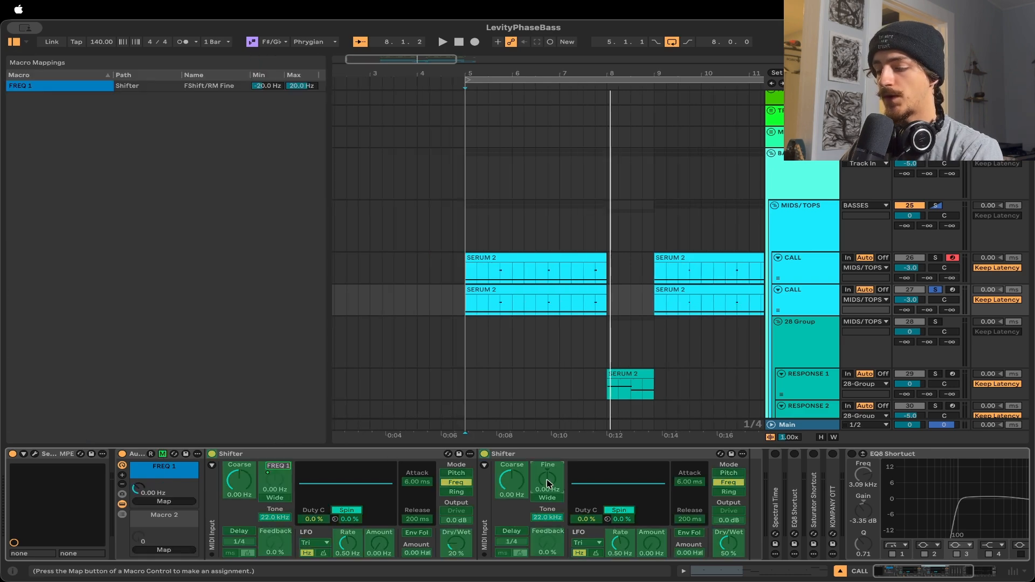
pyautogui.click(162, 550)
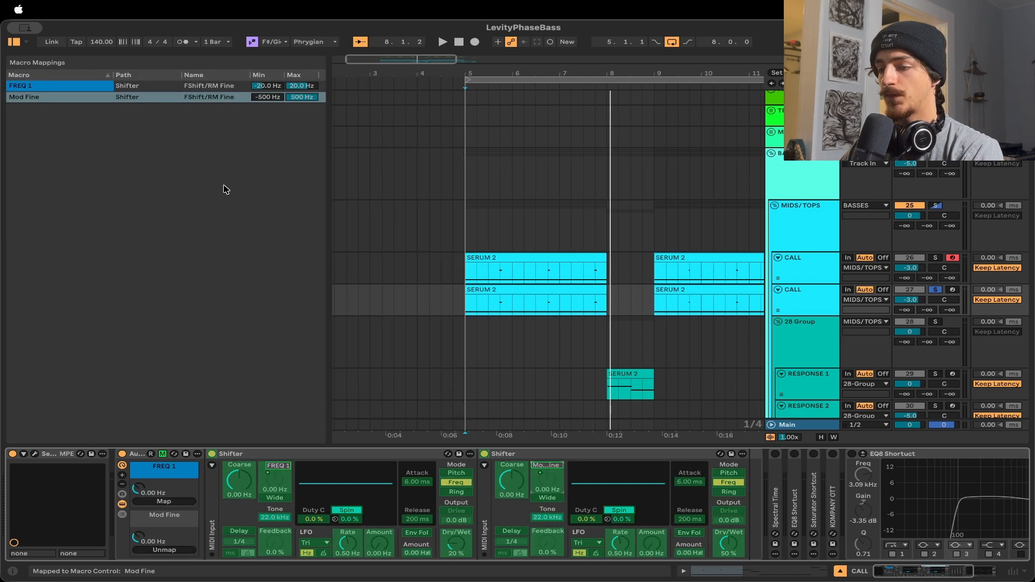
# Limit the second macro's Fine mapping to a range from -20 Hz to 20 Hz and finish macro mapping
pyautogui.click(272, 98)
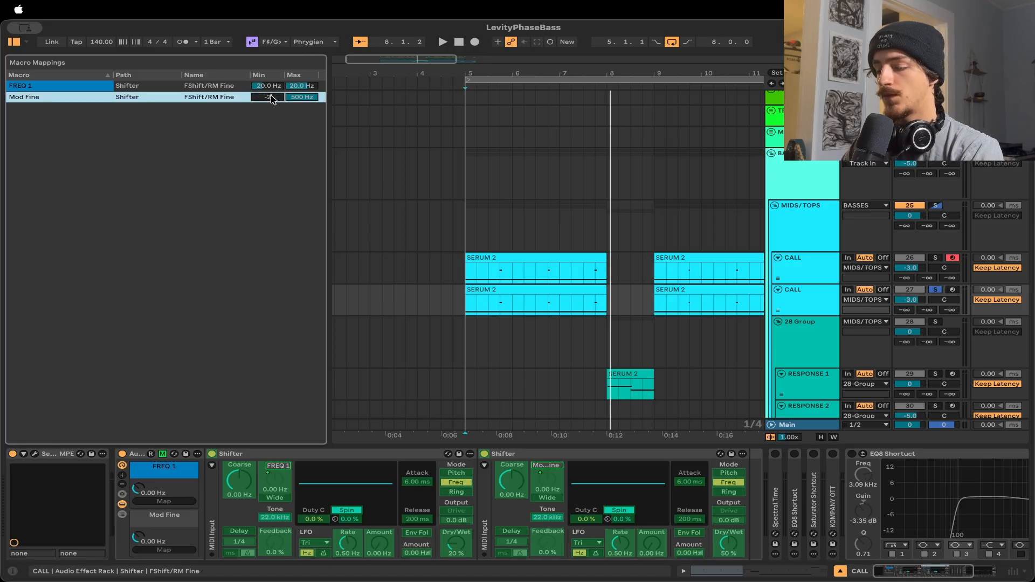
pyautogui.write('-20')
pyautogui.press('Return')
pyautogui.click(301, 98)
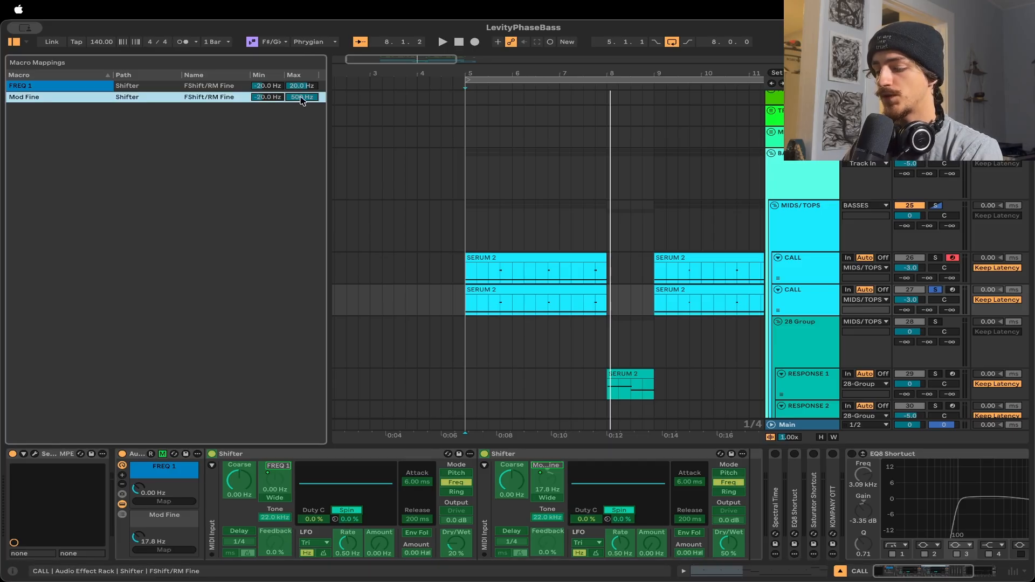
pyautogui.write('20')
pyautogui.press('Return')
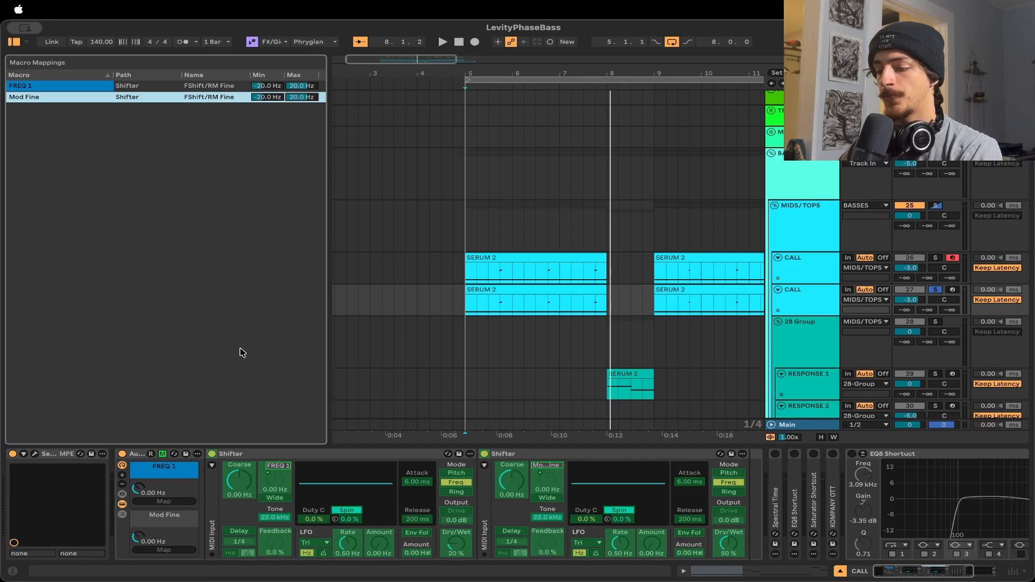
pyautogui.click(168, 456)
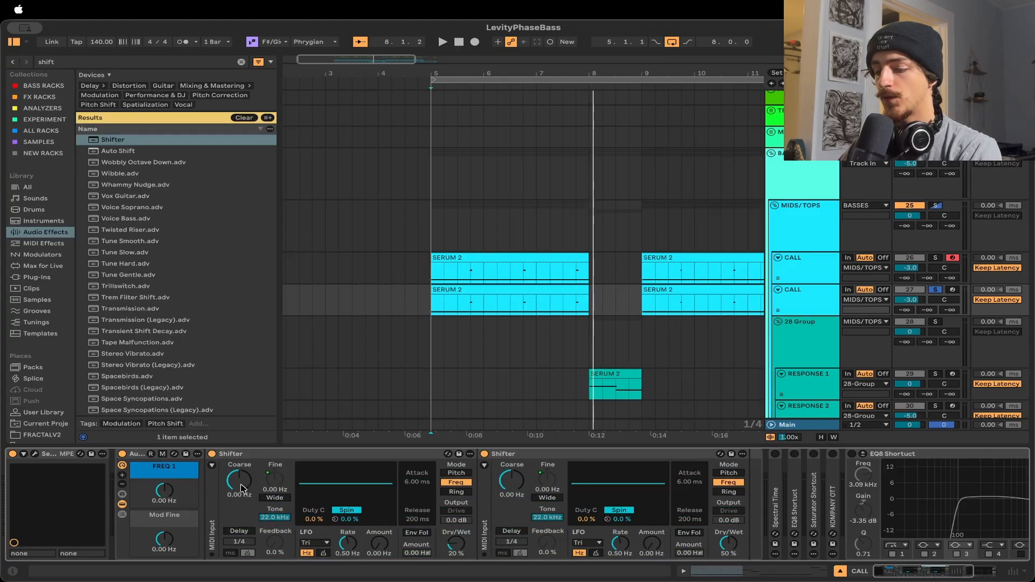
# Enable Wide on the first Shifter and solo the SUB track along with the duplicate CALL track
pyautogui.click(279, 498)
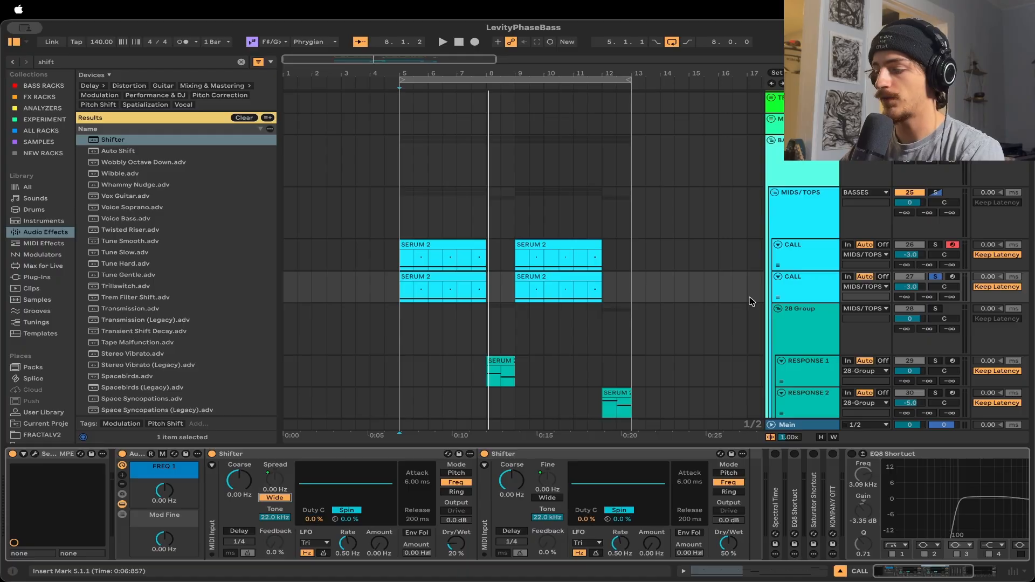
pyautogui.scroll(-4, 788, 292)
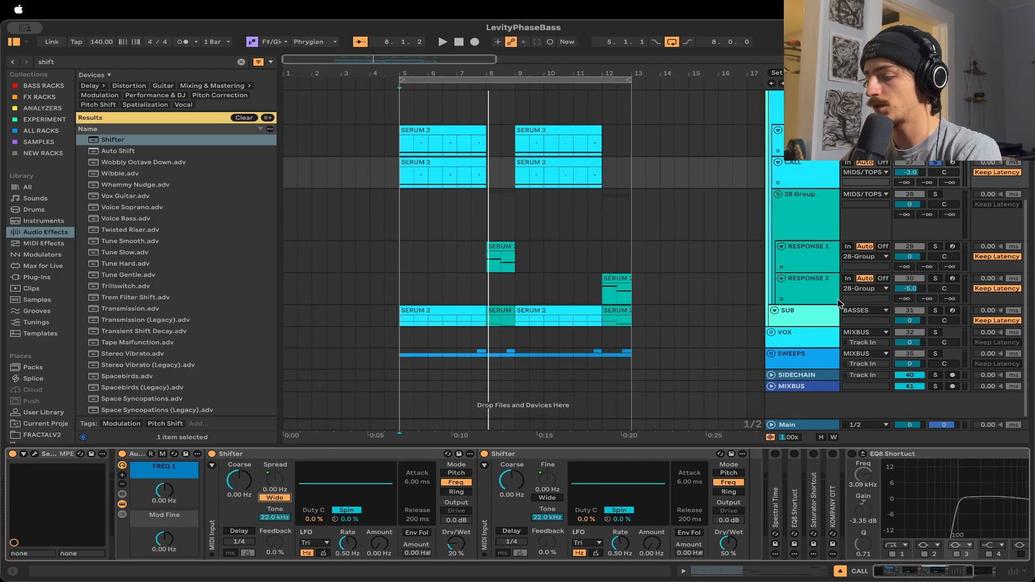
pyautogui.click(934, 311)
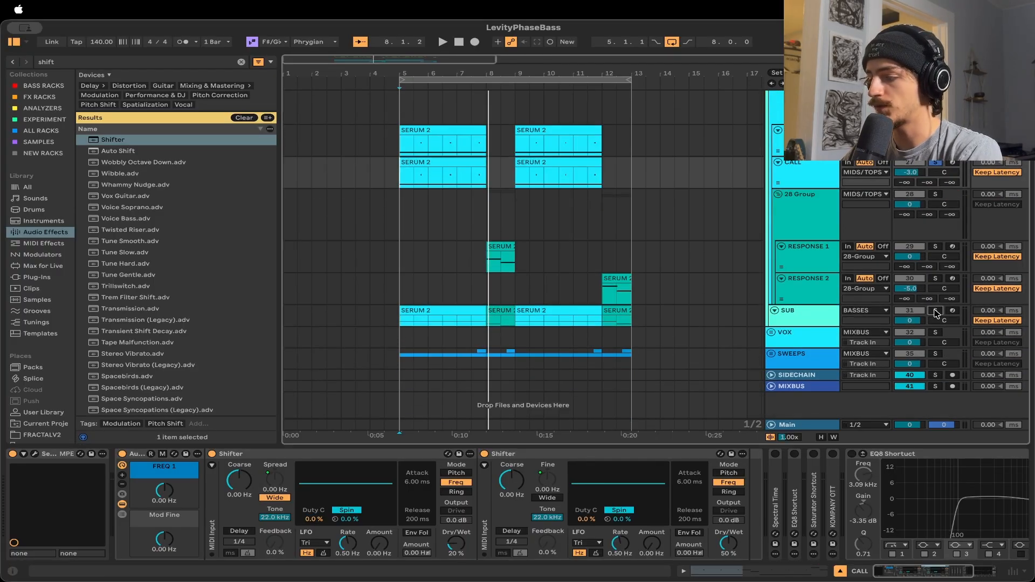
# On the duplicate CALL track, set FREQ 1 to about 3.21 Hz and the second macro to about -4.46 Hz, and audition the bass
pyautogui.scroll(3, 473, 275)
pyautogui.hscroll(-3, 473, 274)
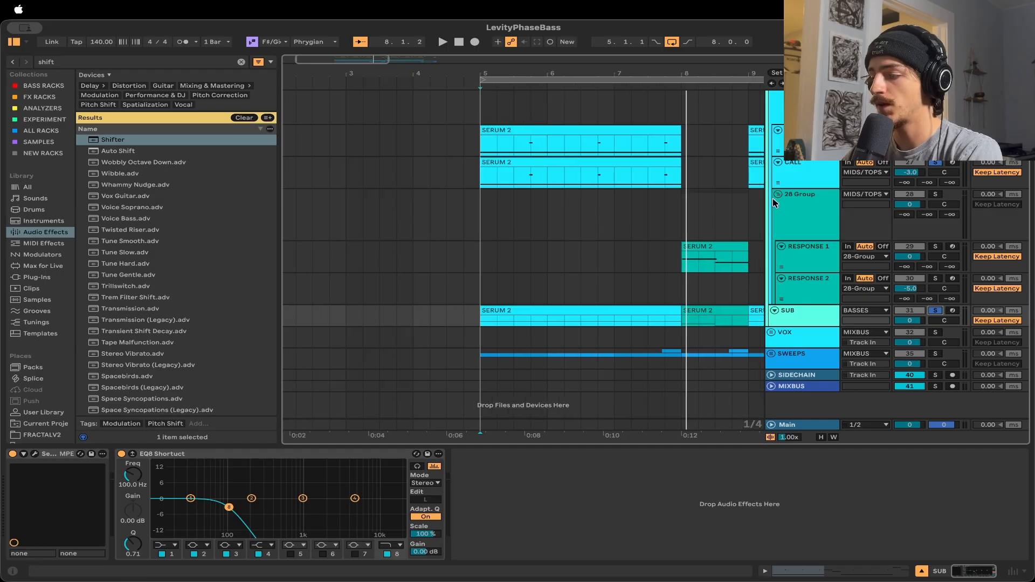
pyautogui.click(802, 183)
pyautogui.press('space')
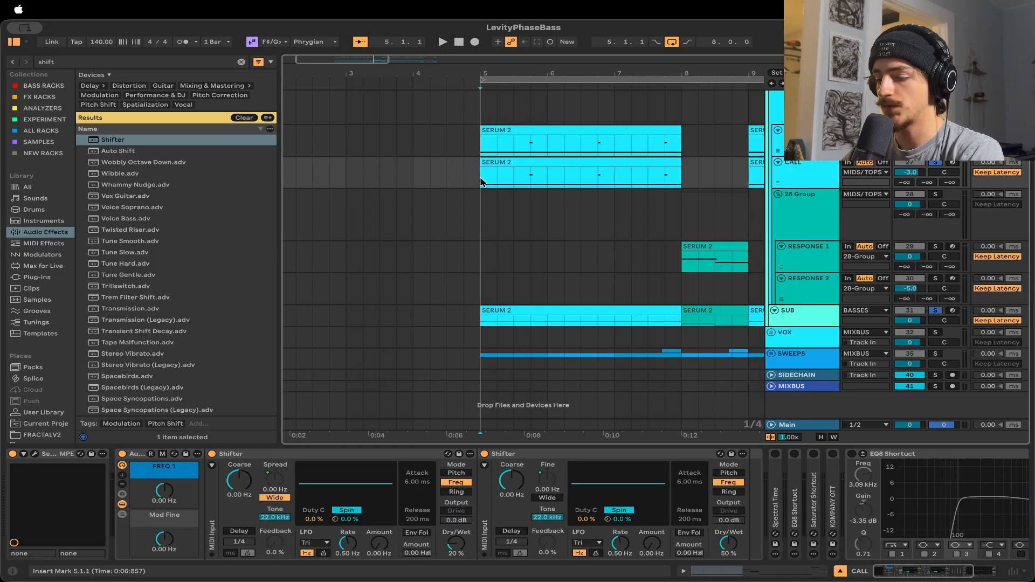
pyautogui.moveTo(169, 494); pyautogui.dragTo(169, 488)
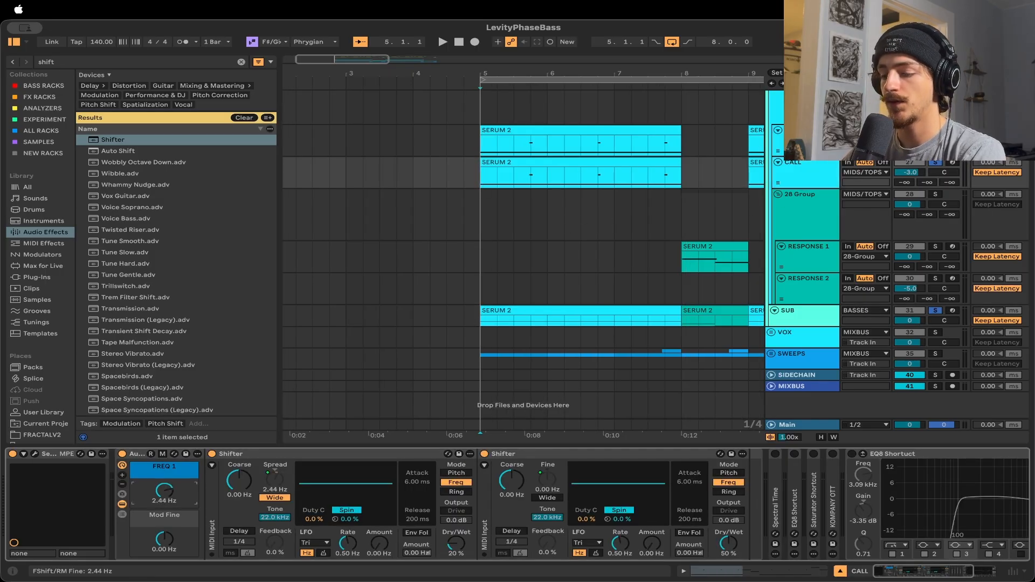
pyautogui.moveTo(165, 539); pyautogui.dragTo(164, 545)
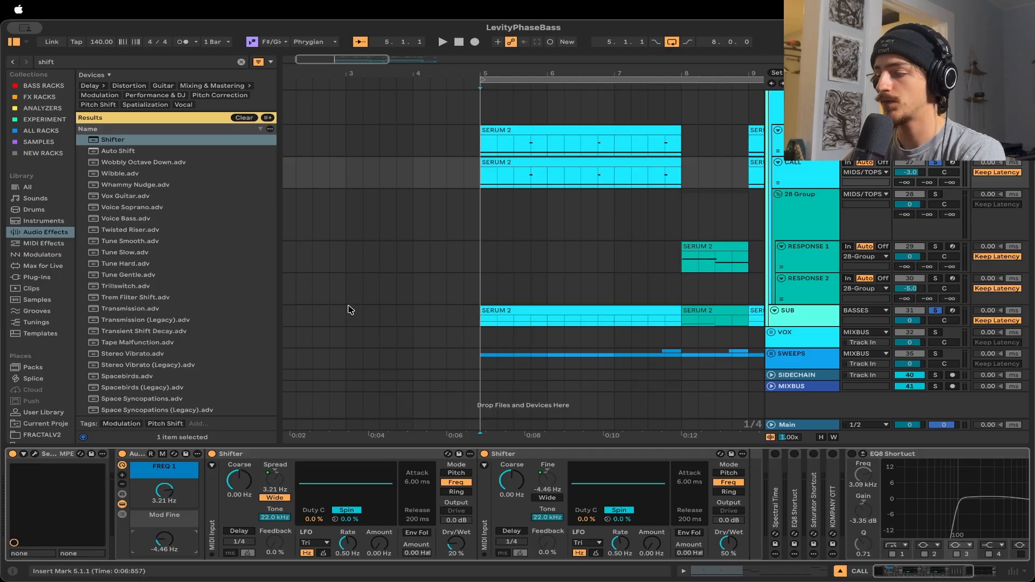
pyautogui.press('space')
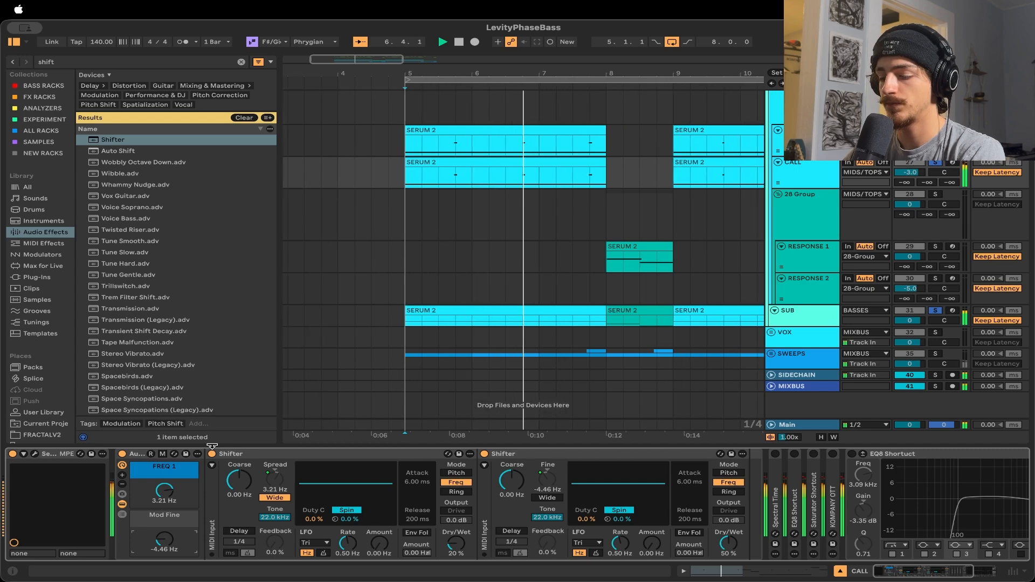
pyautogui.press('space')
# Raise FREQ 1 to about 10.7 Hz and the second macro to about -1.15 Hz, auditioning the bass
pyautogui.moveTo(188, 479); pyautogui.dragTo(188, 458)
pyautogui.press('space')
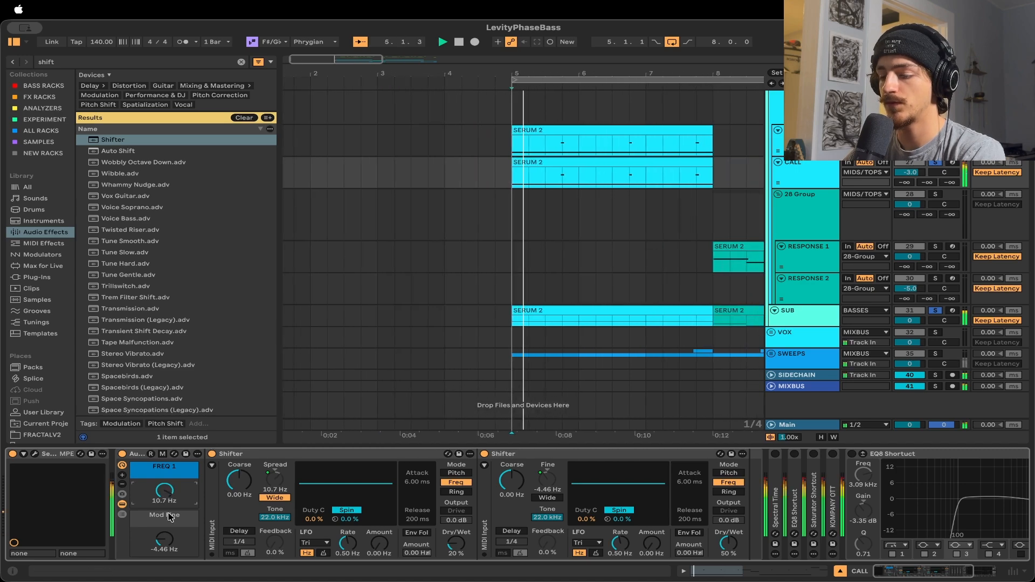
pyautogui.moveTo(164, 539)
pyautogui.mouseDown()
pyautogui.moveTo(165, 522)
pyautogui.moveTo(165, 566)
pyautogui.moveTo(164, 531)
pyautogui.mouseUp()
pyautogui.press('space')
pyautogui.press('space')
pyautogui.press('space')
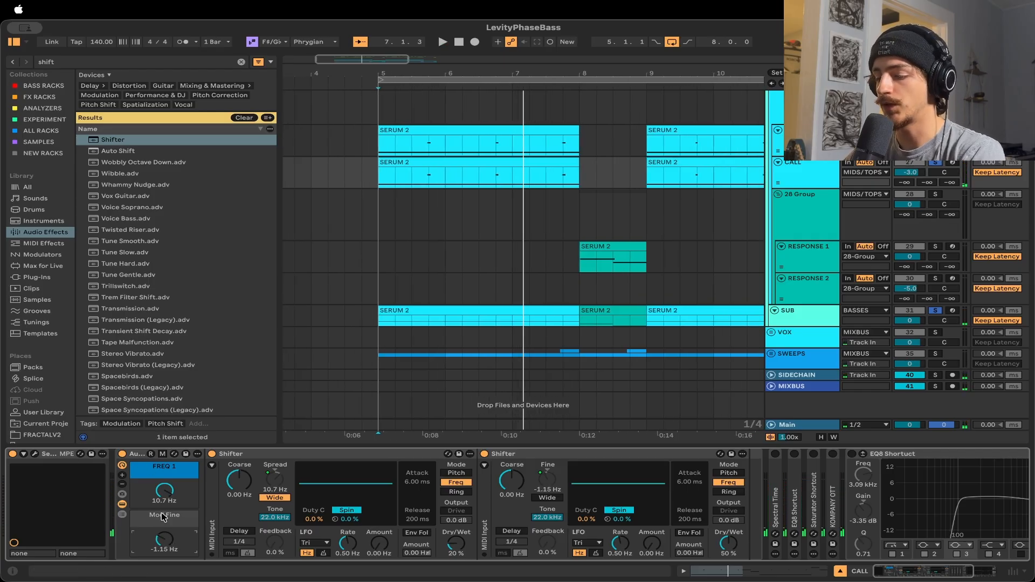
# Delete the demonstration Shifter rack and the duplicate CALL track
pyautogui.click(145, 459)
pyautogui.press('Delete')
pyautogui.click(807, 171)
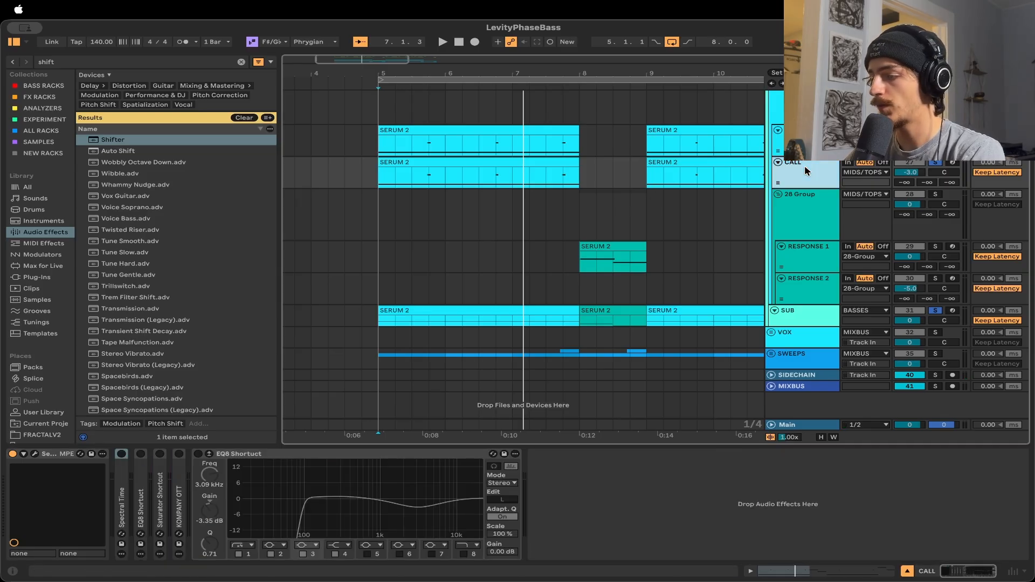
pyautogui.press('Delete')
# Collapse the LevityShifter rack's devices on the original CALL track, and turn the LFOs I/O macro up to 127 and back to 0
pyautogui.press('super+z')
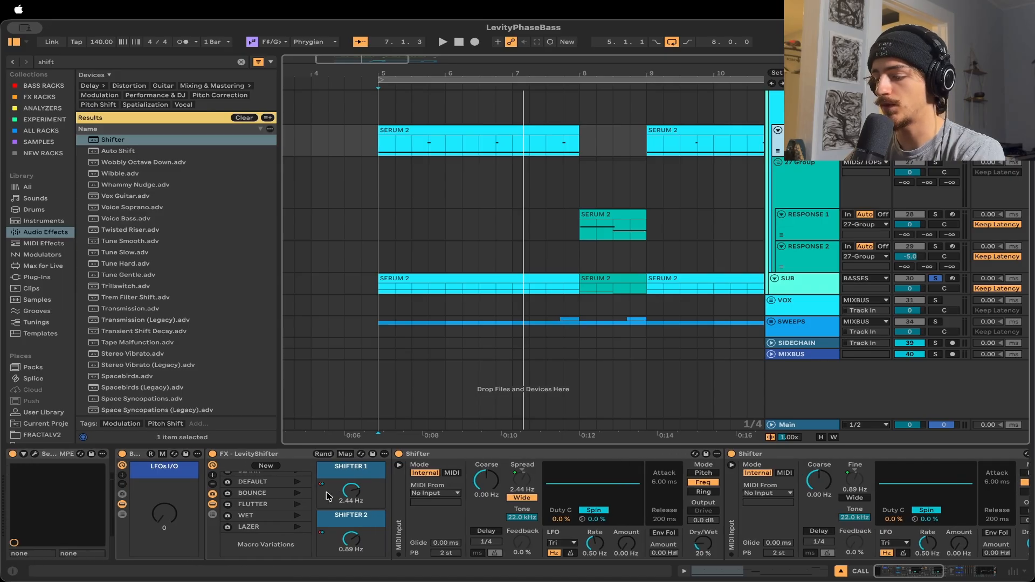
pyautogui.press('super+z')
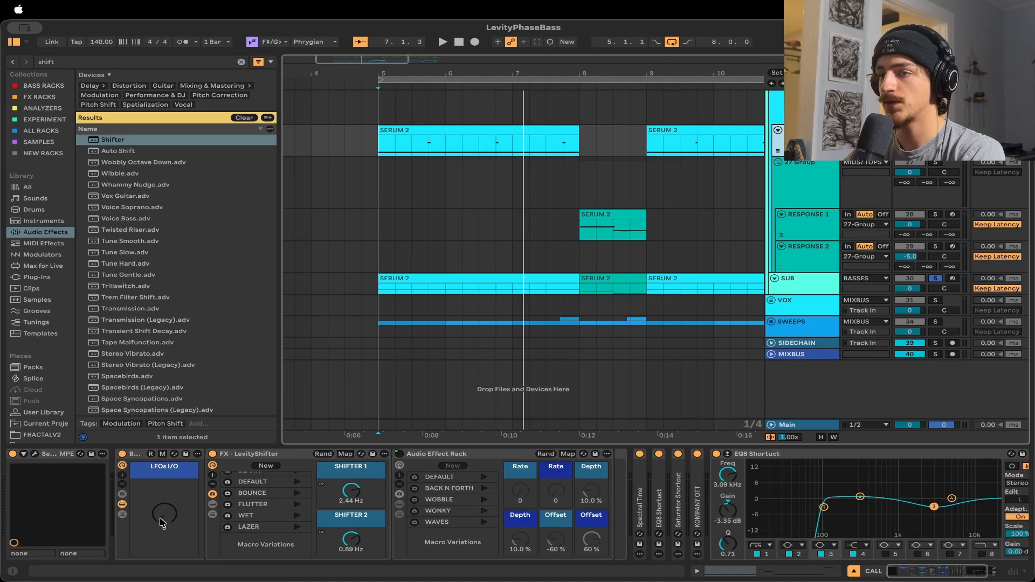
pyautogui.moveTo(162, 522); pyautogui.dragTo(162, 452)
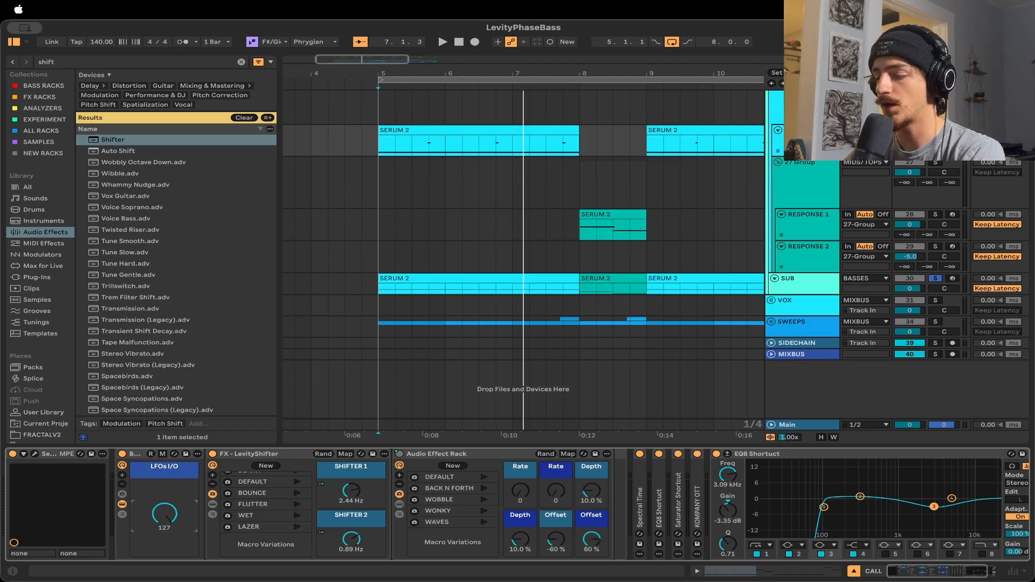
pyautogui.moveTo(163, 513); pyautogui.dragTo(164, 579)
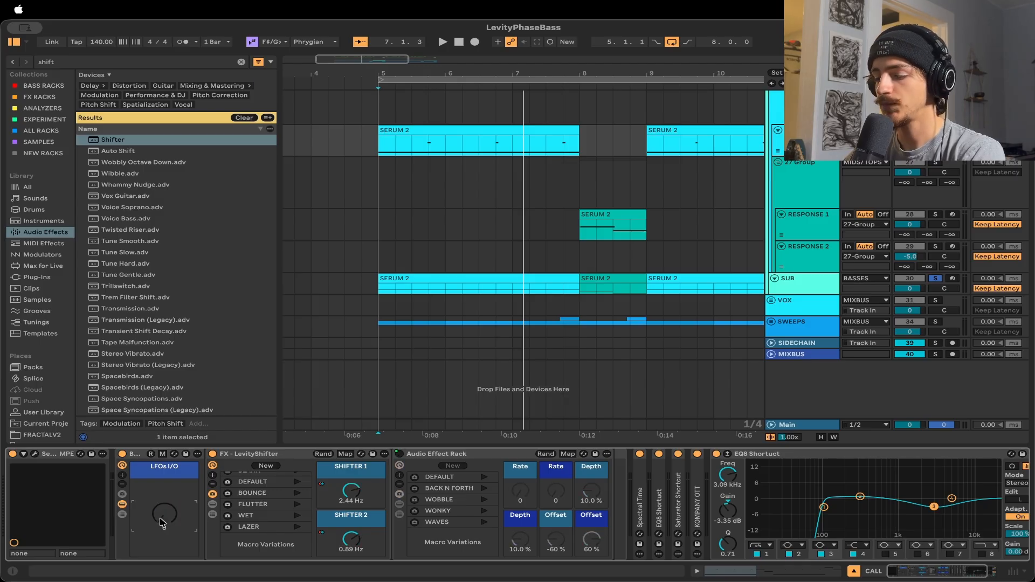
# Show the LFO devices inside the Audio Effect Rack on CALL and RESPONSE 1, and place the playback start at 8.1.1
pyautogui.click(400, 505)
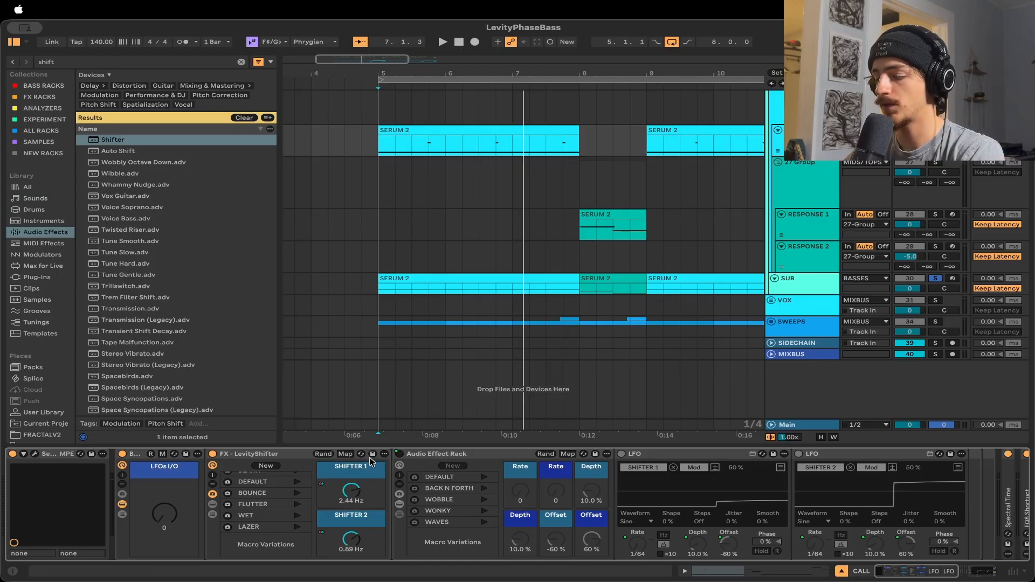
pyautogui.click(808, 223)
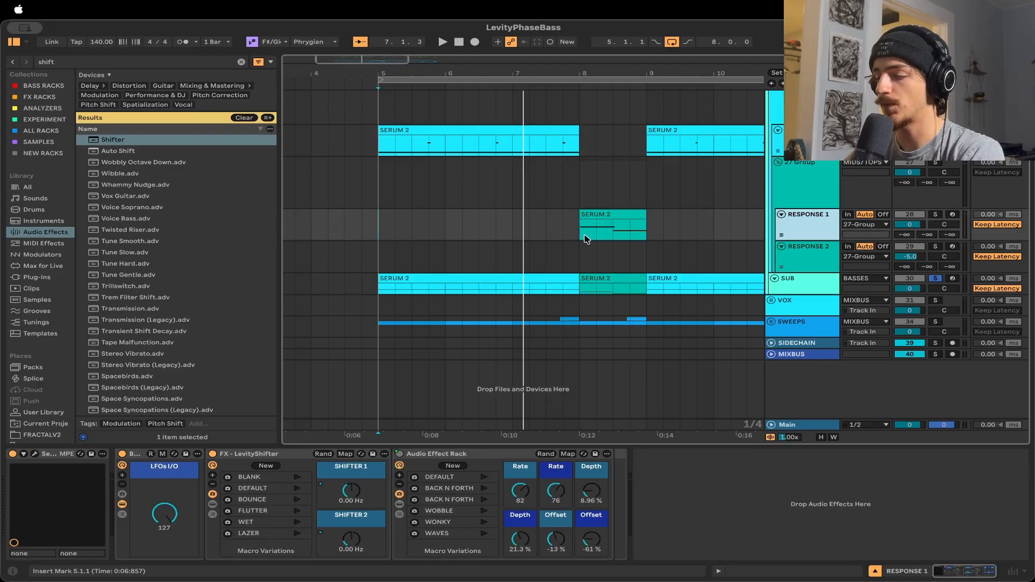
pyautogui.hscroll(3, 586, 239)
pyautogui.scroll(1, 586, 239)
pyautogui.click(537, 242)
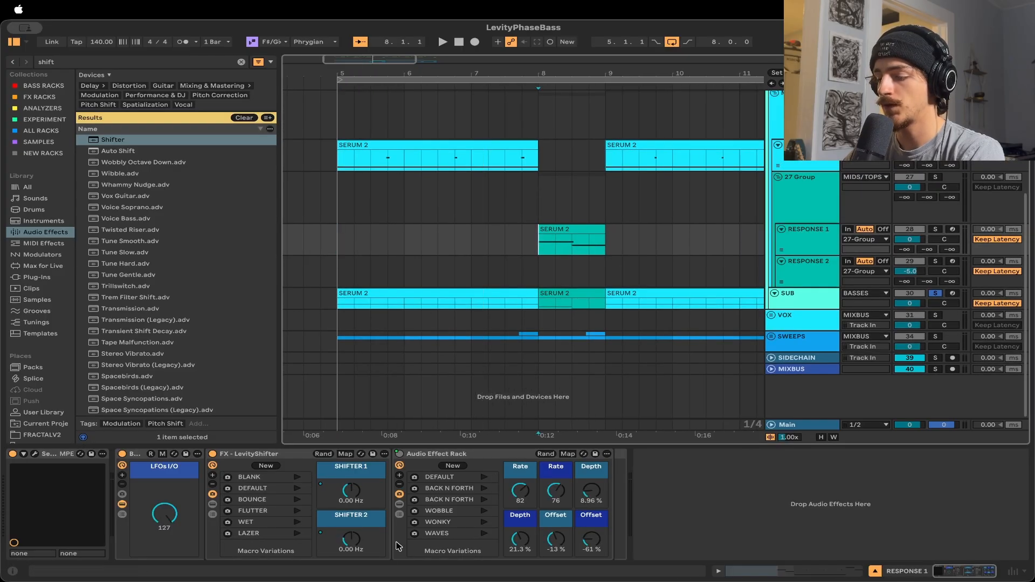
pyautogui.click(415, 506)
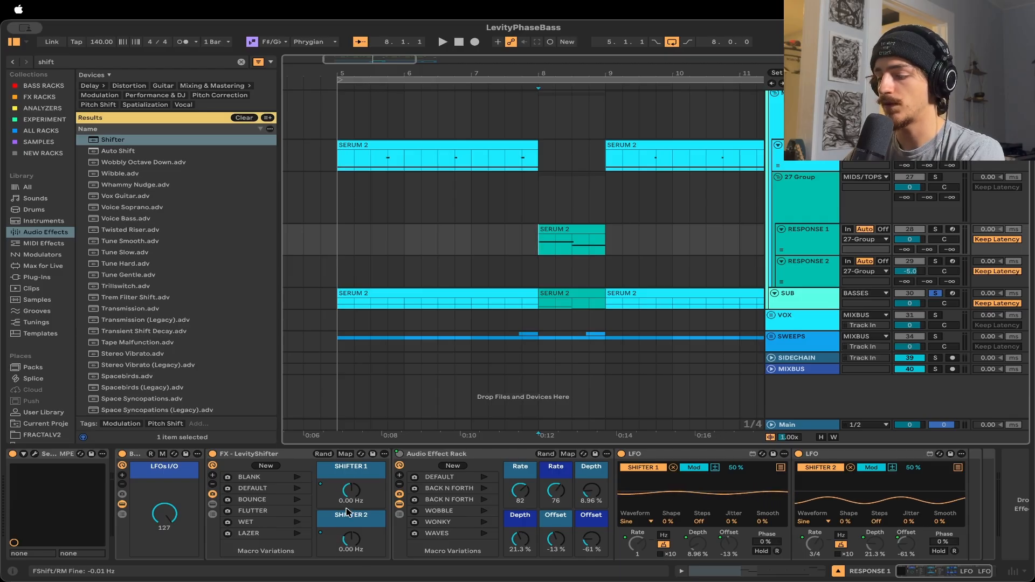
# Recall the BLANK variation of the LevityShifter rack on RESPONSE 1 and play the track soloed
pyautogui.click(274, 477)
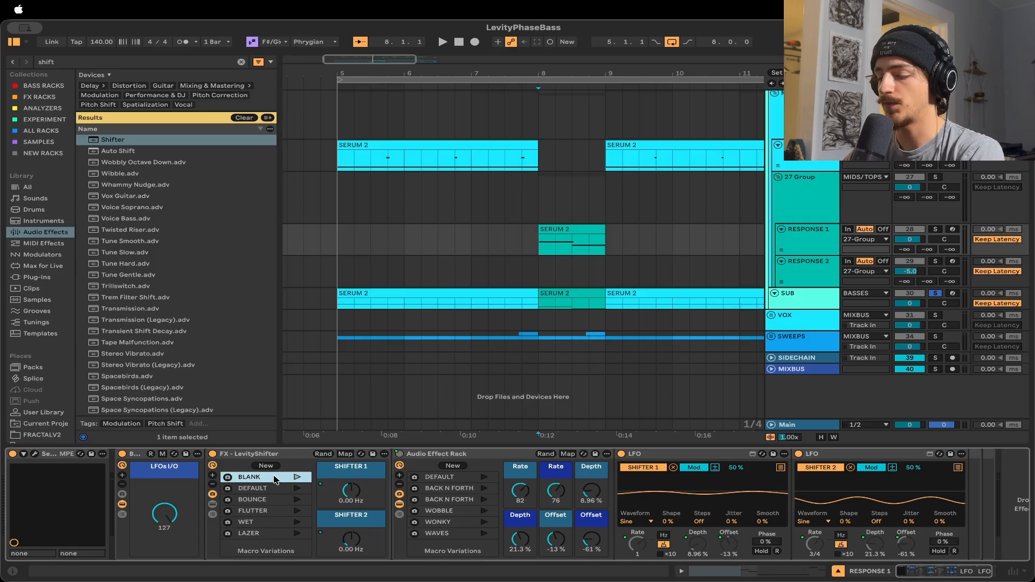
pyautogui.press('space')
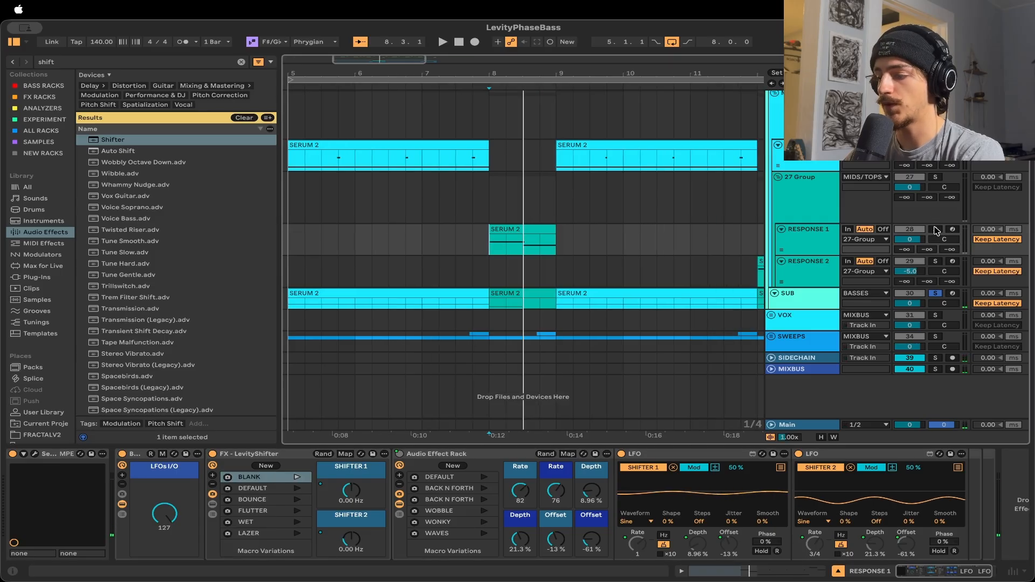
pyautogui.click(936, 229)
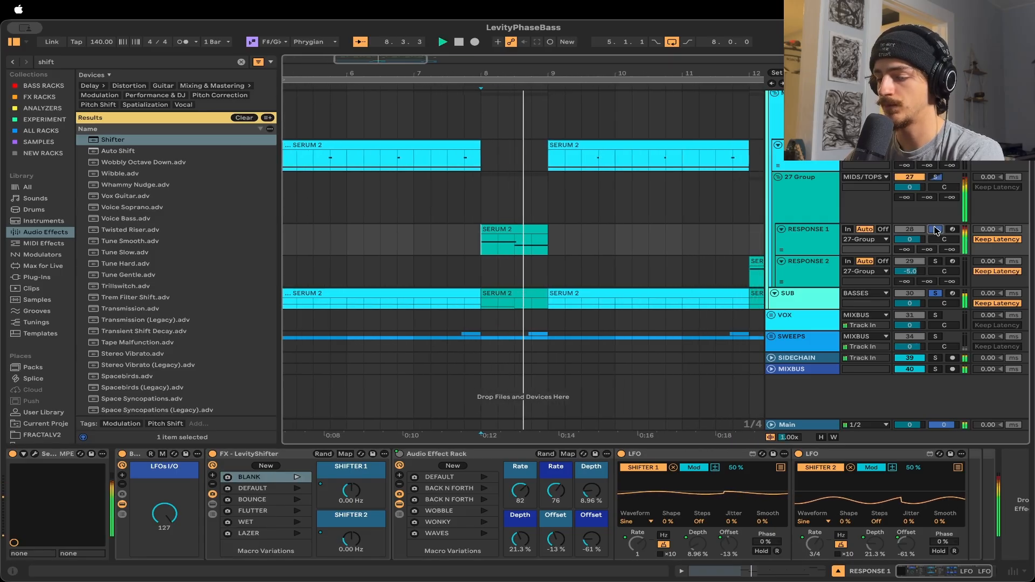
# Compare the RESPONSE 1 bass by playing it with the LFOs I/O macro at 0 and again at 127
pyautogui.click(168, 515)
pyautogui.press('space')
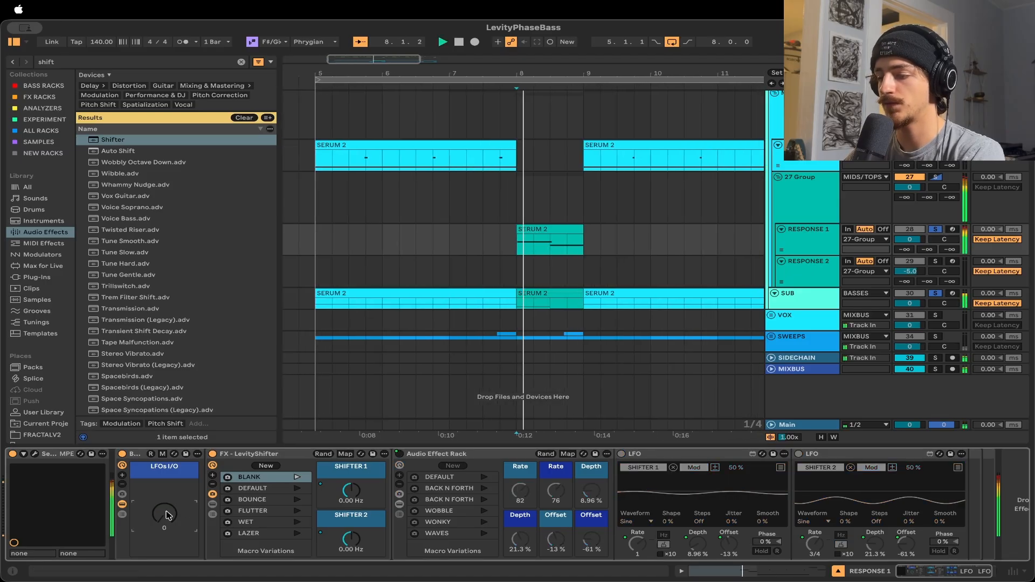
pyautogui.press('space')
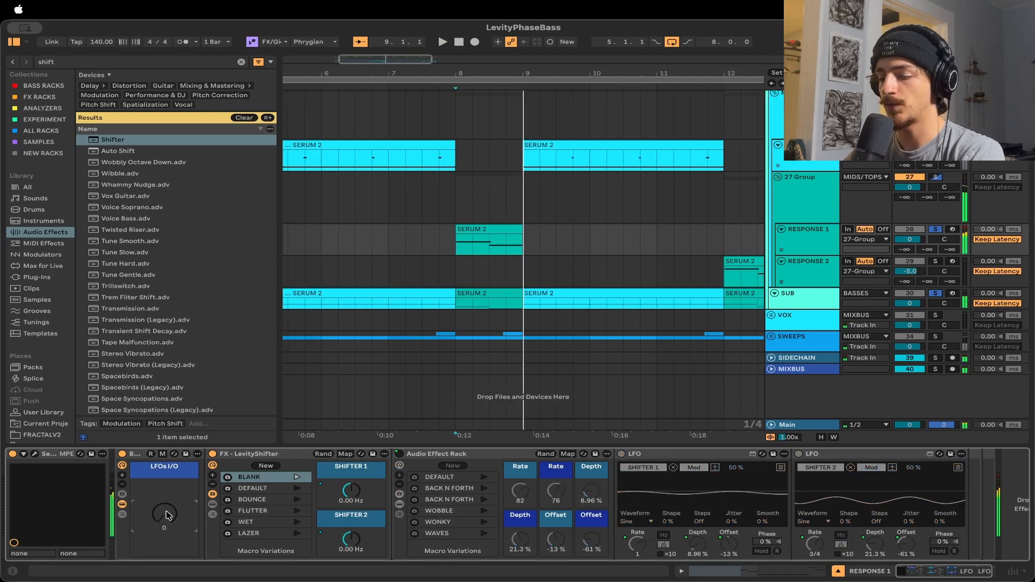
pyautogui.click(168, 514)
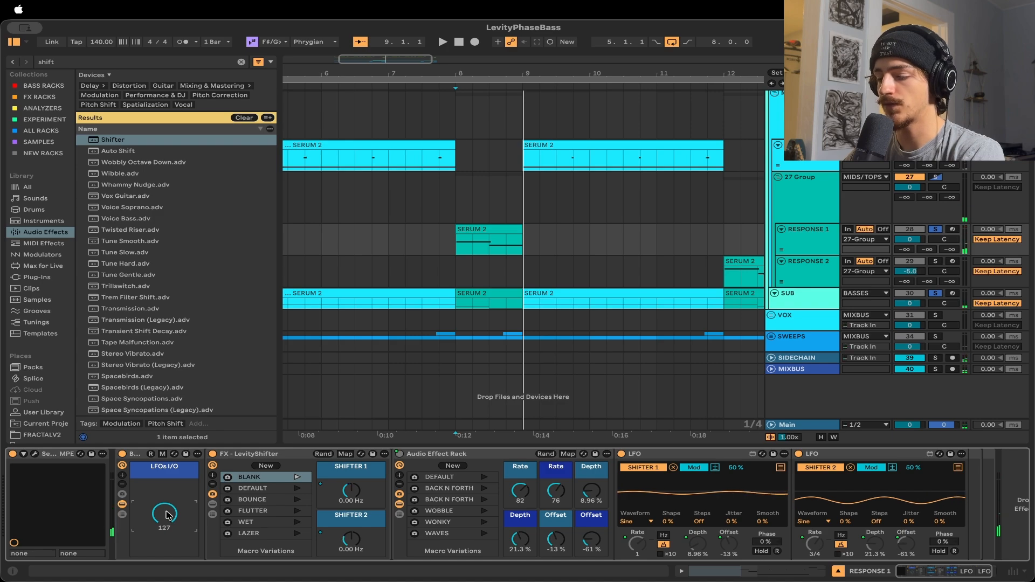
pyautogui.press('space')
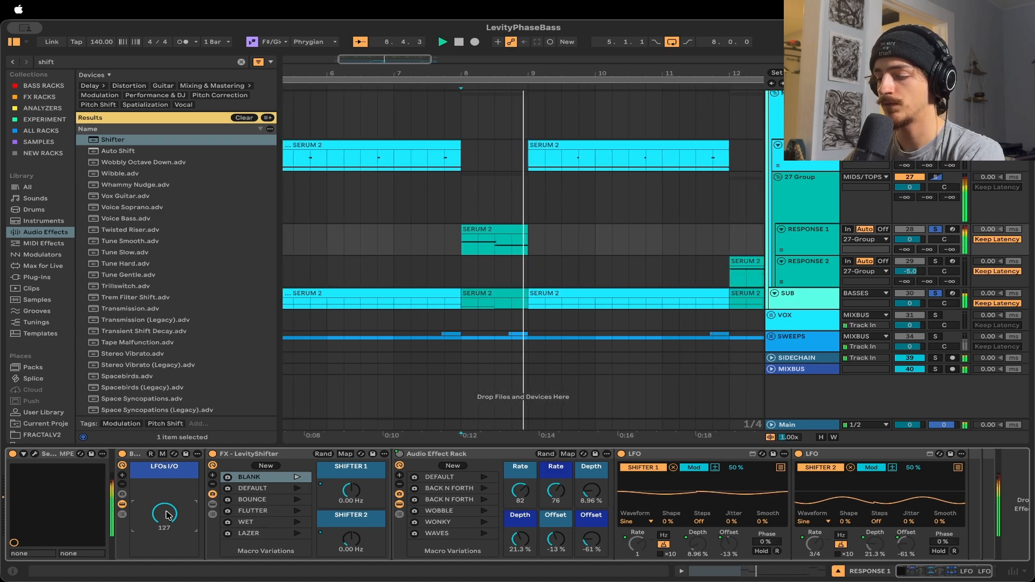
pyautogui.press('space')
# Audition the LFO rack's BACK N FORTH, WOBBLE, WONKY, WAVES and DEFAULT variations, finishing on the first BACK N FORTH
pyautogui.click(455, 488)
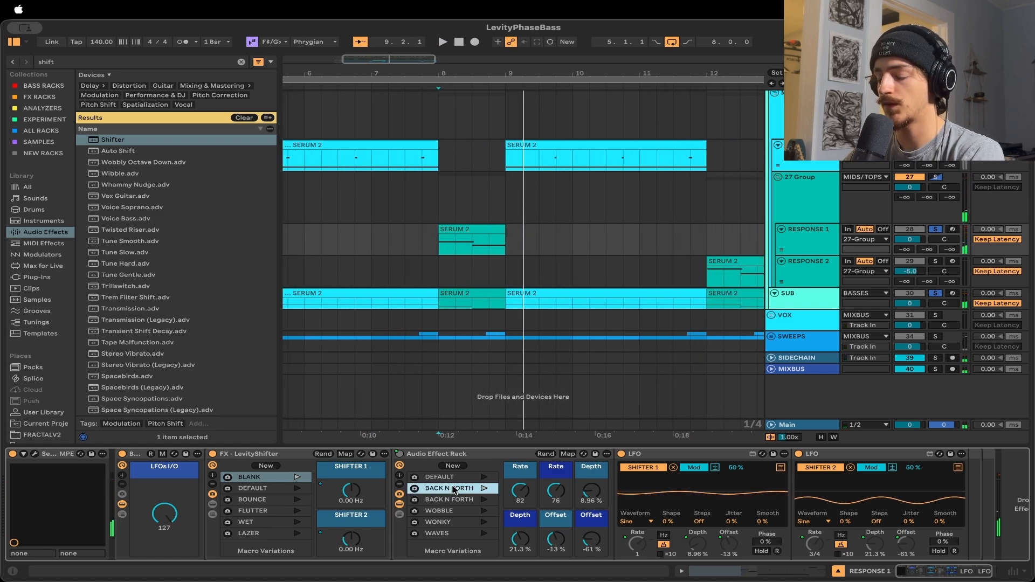
pyautogui.press('space')
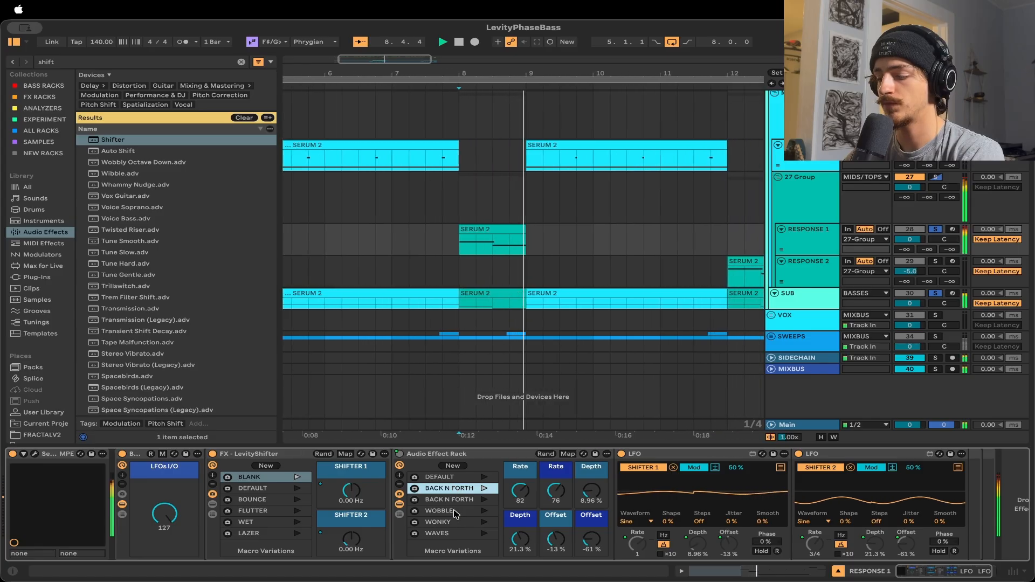
pyautogui.click(454, 511)
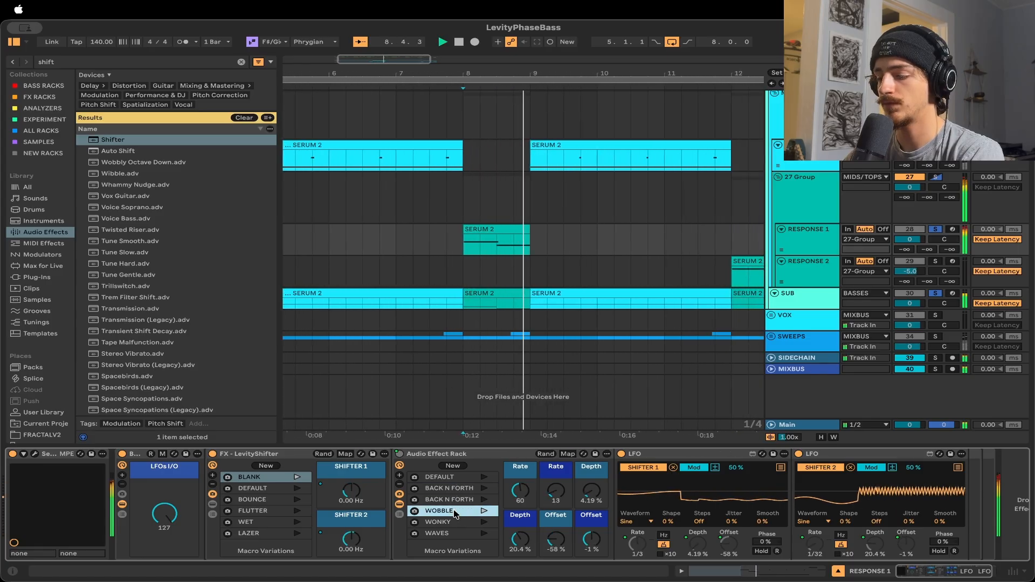
pyautogui.click(456, 523)
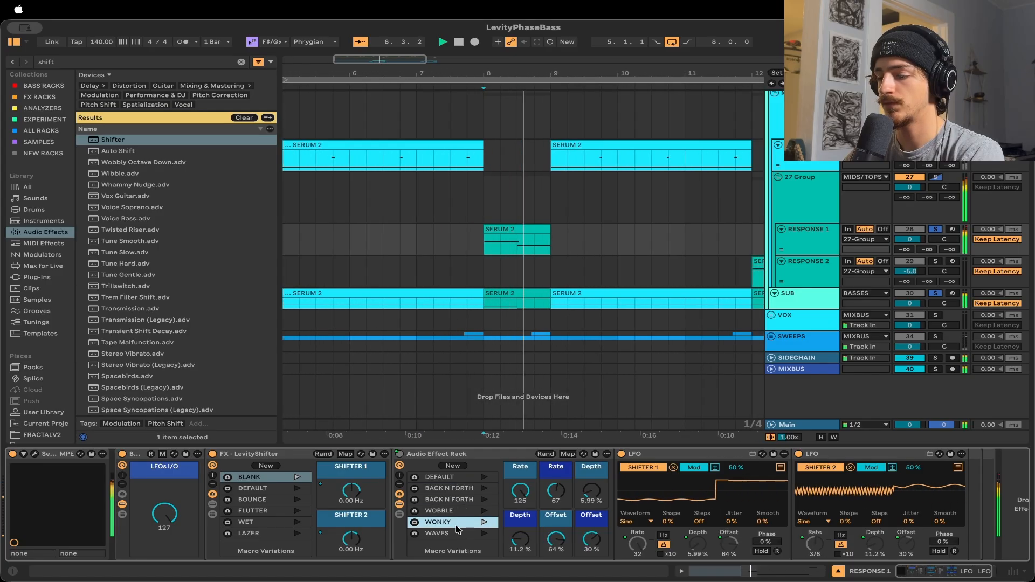
pyautogui.click(457, 534)
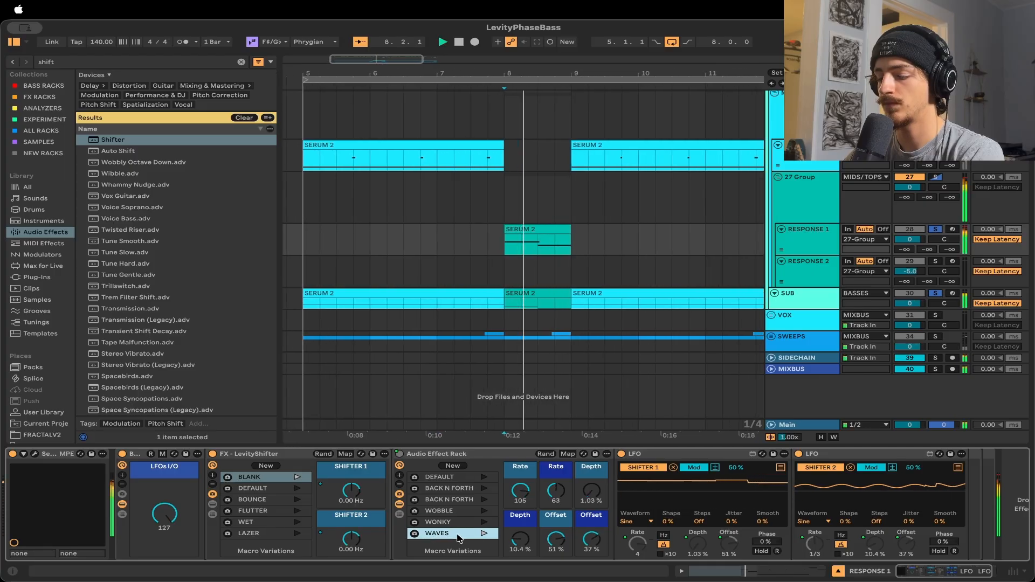
pyautogui.click(457, 477)
pyautogui.click(456, 488)
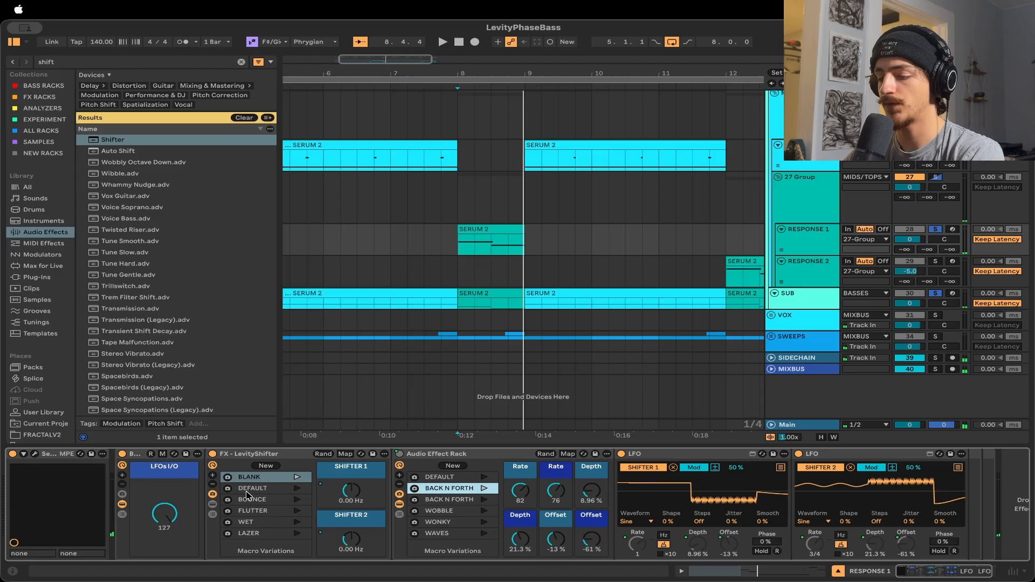
# Audition the LevityShifter's BOUNCE and FLUTTER variations on RESPONSE 1 and return to BLANK
pyautogui.click(259, 503)
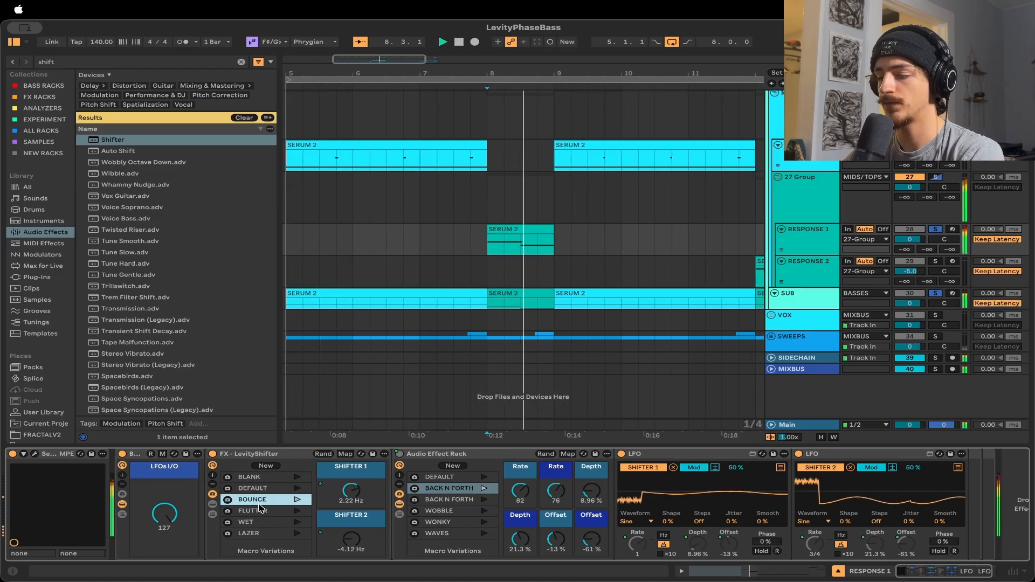
pyautogui.click(263, 511)
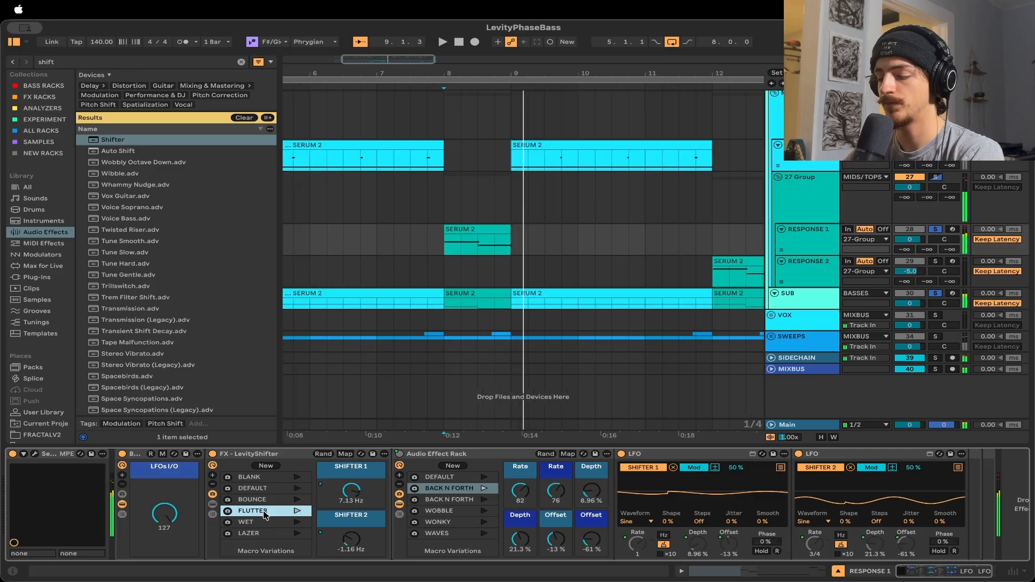
pyautogui.click(271, 479)
pyautogui.click(123, 504)
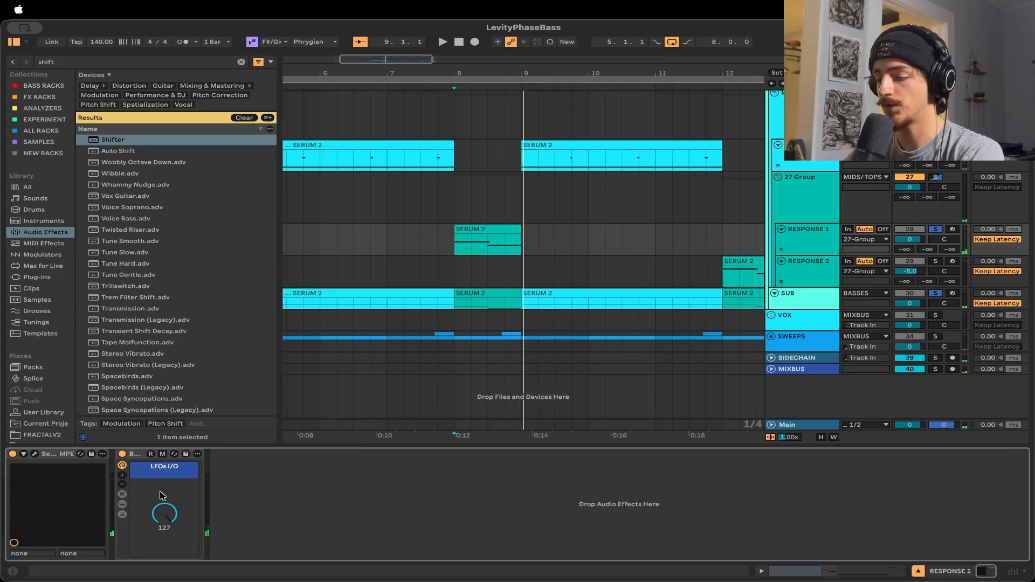
pyautogui.click(123, 504)
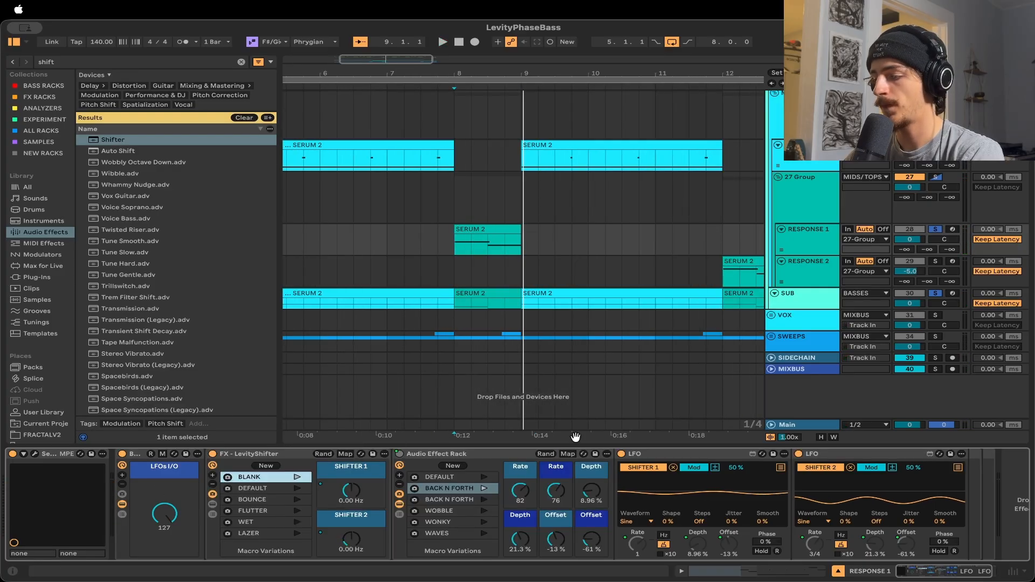
pyautogui.click(798, 236)
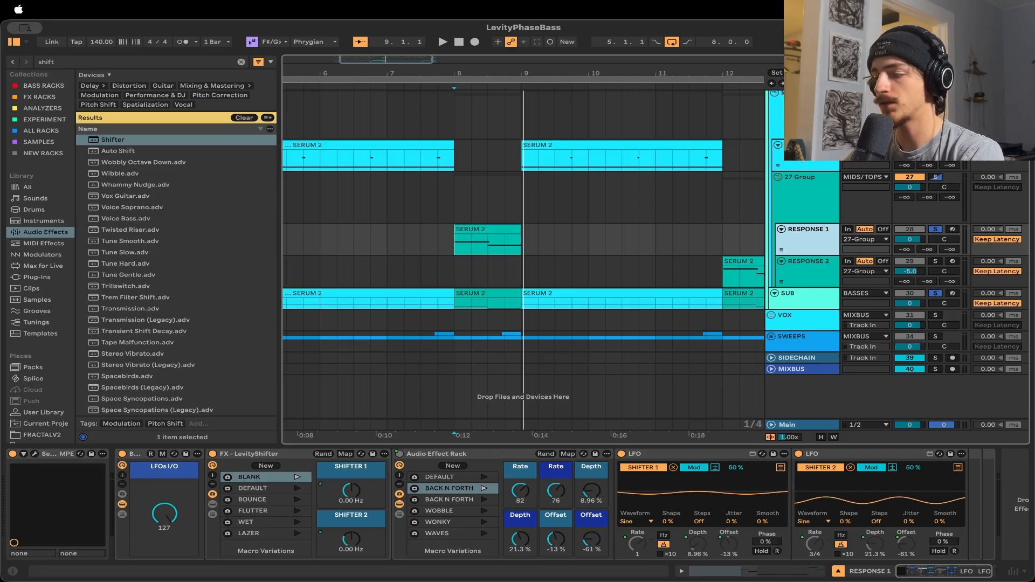
# On the CALL track, hide the LFO rack's devices and unfold the Spectral Time device
pyautogui.click(797, 155)
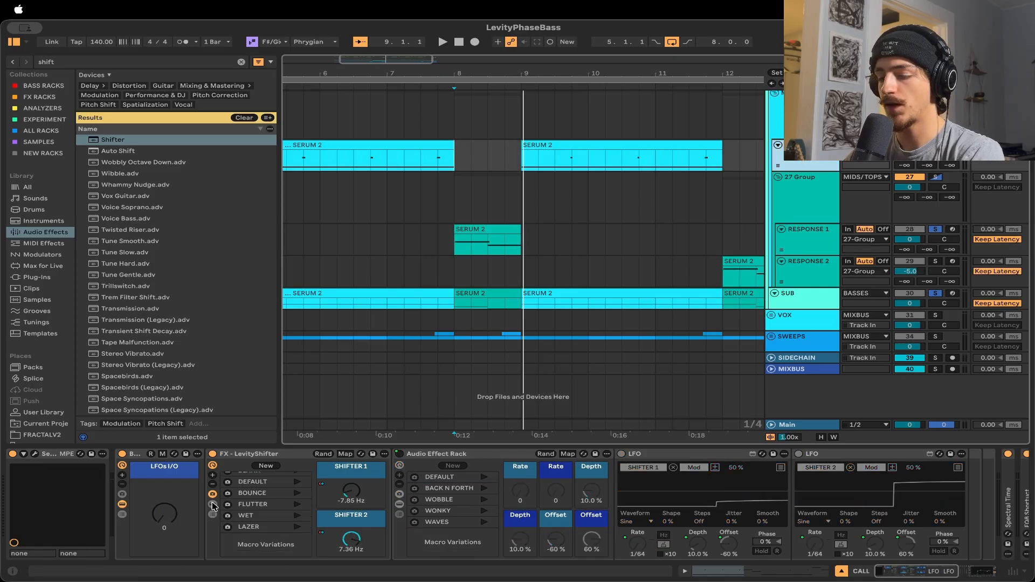
pyautogui.click(398, 506)
pyautogui.hscroll(3, 564, 495)
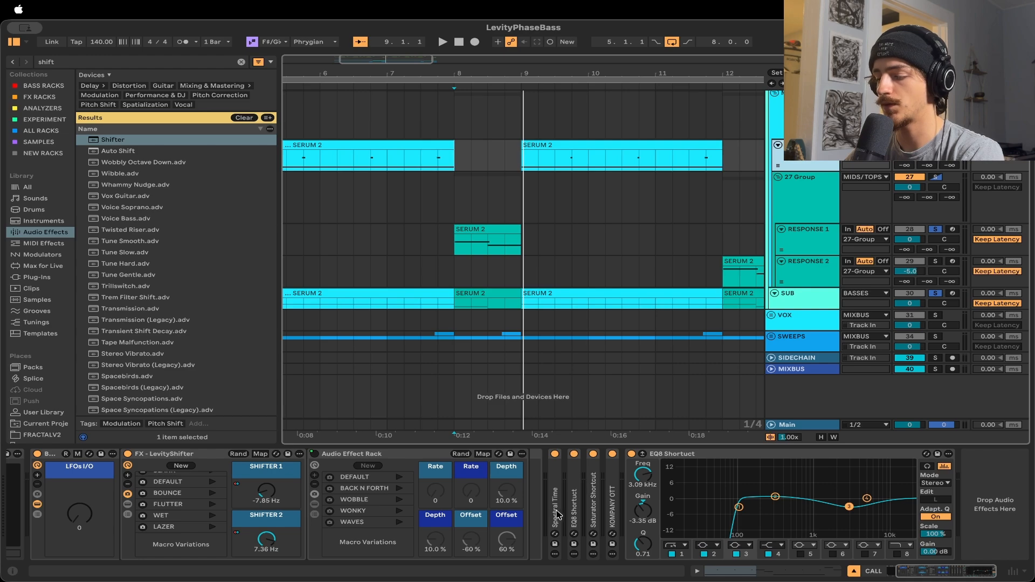
pyautogui.doubleClick(555, 512)
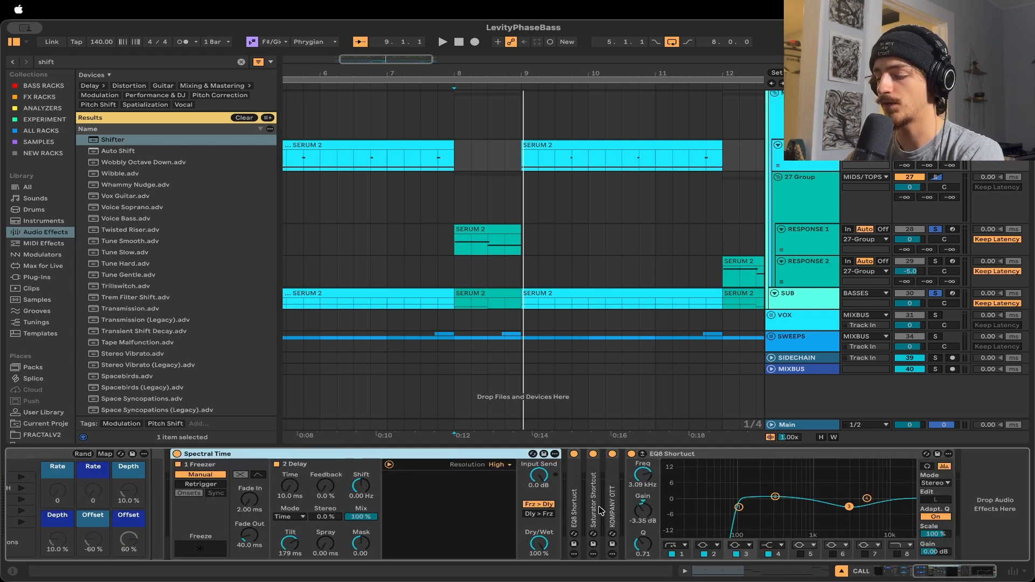
pyautogui.hscroll(-4, 616, 512)
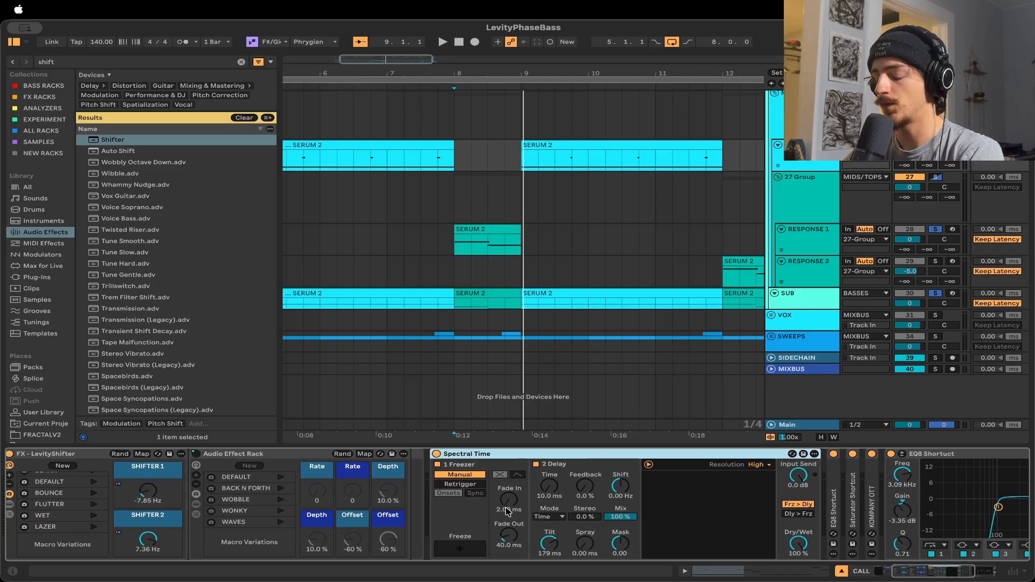
pyautogui.hscroll(3, 576, 523)
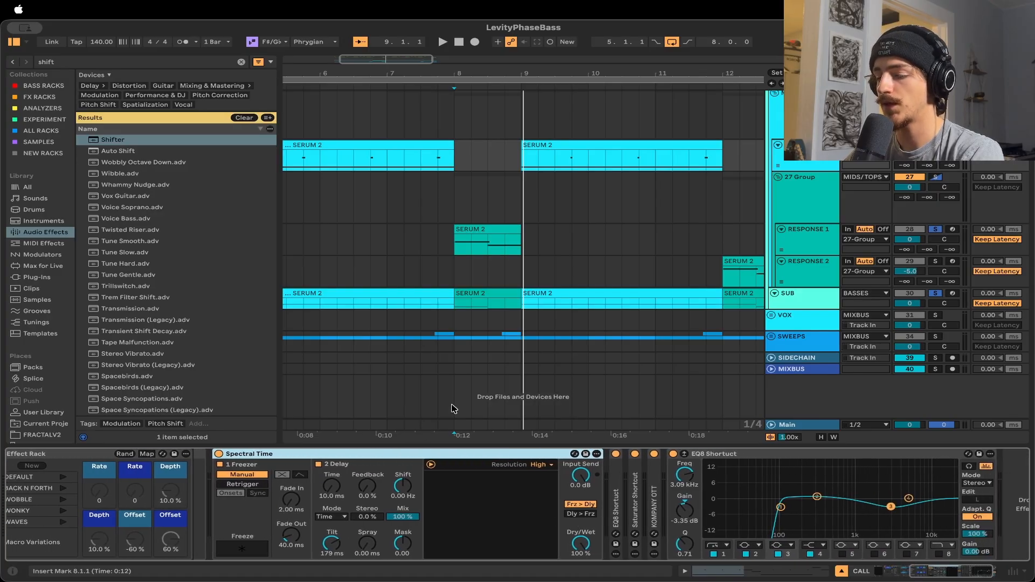
# Move the playback start to 5.1.1 and switch the solo from RESPONSE 1 to SUB, with the CALL track selected
pyautogui.hscroll(-5, 456, 399)
pyautogui.click(443, 178)
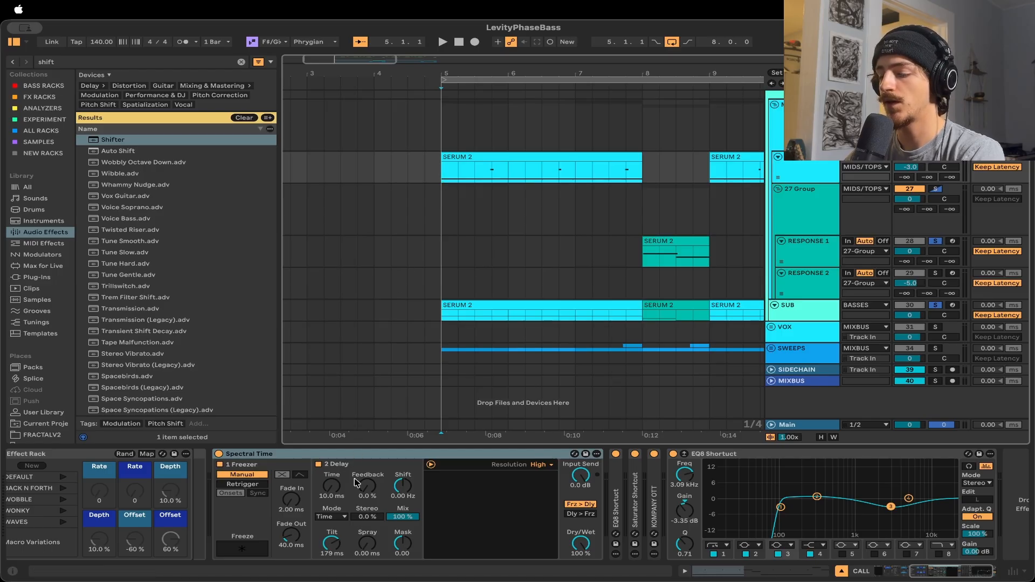
pyautogui.hscroll(-2, 356, 482)
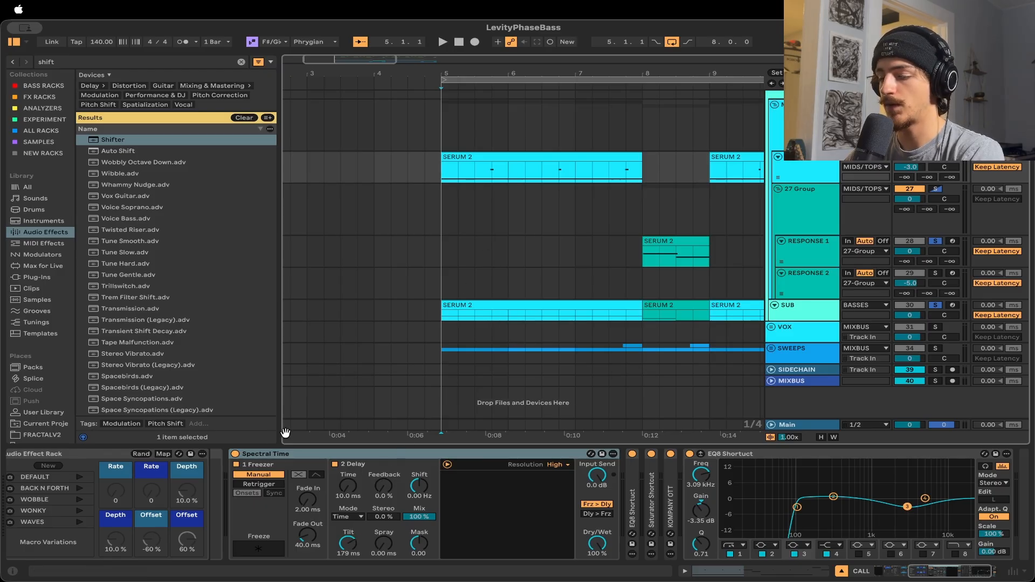
pyautogui.click(935, 188)
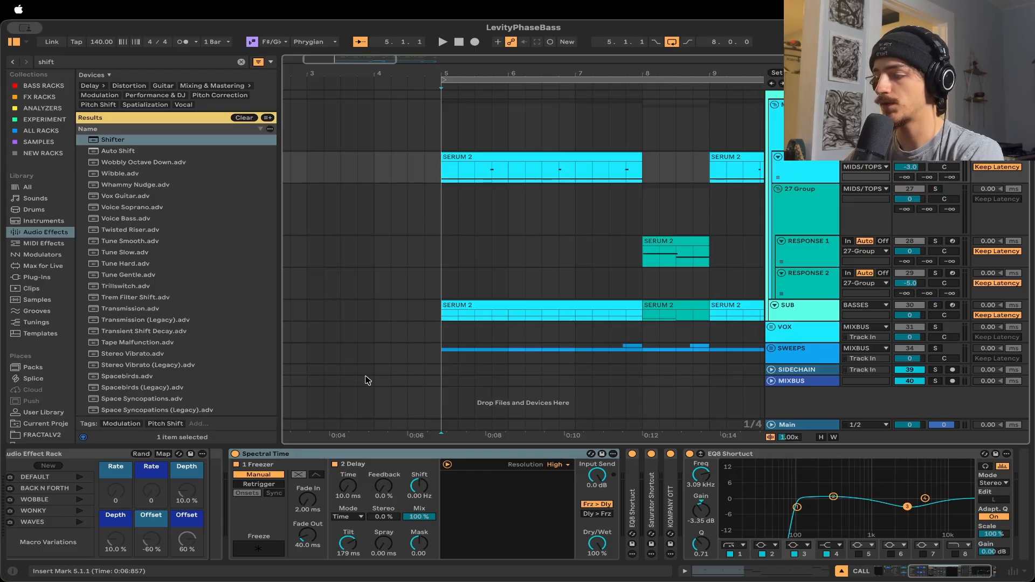
pyautogui.click(935, 305)
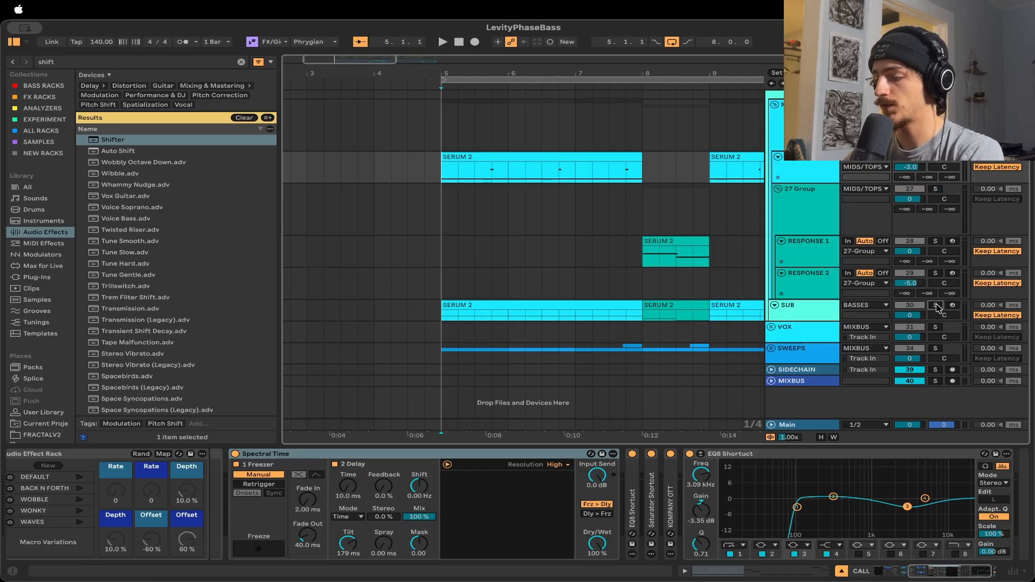
pyautogui.click(817, 165)
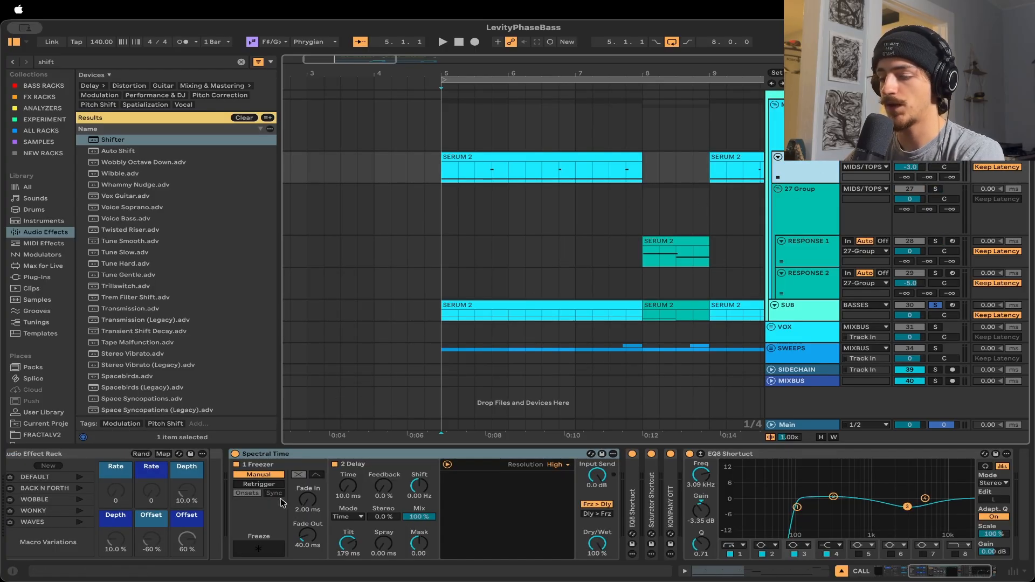
# Compare the CALL bass by playing it with Spectral Time turned off and with it turned back on
pyautogui.click(235, 454)
pyautogui.press('space')
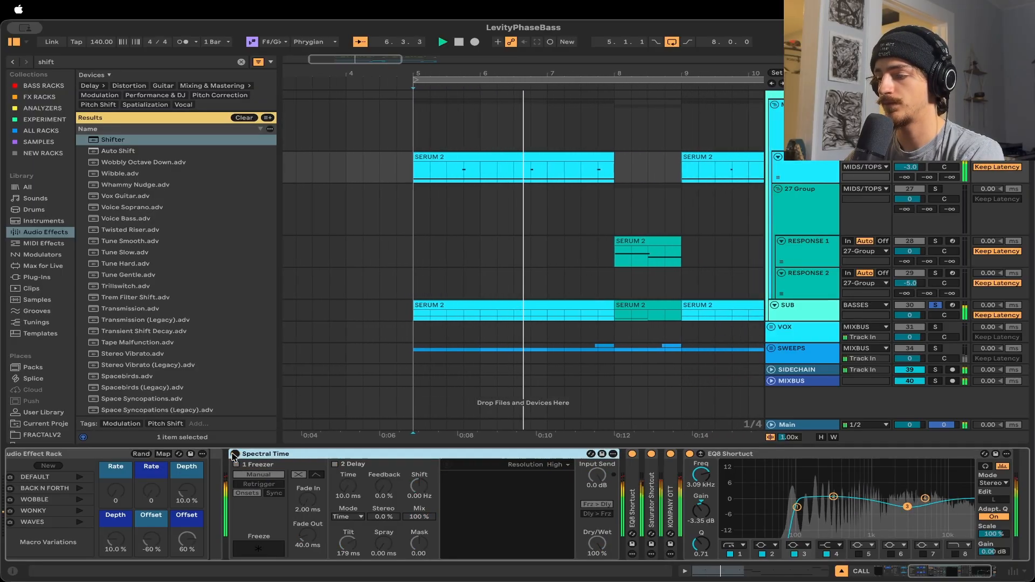
pyautogui.press('space')
pyautogui.click(235, 453)
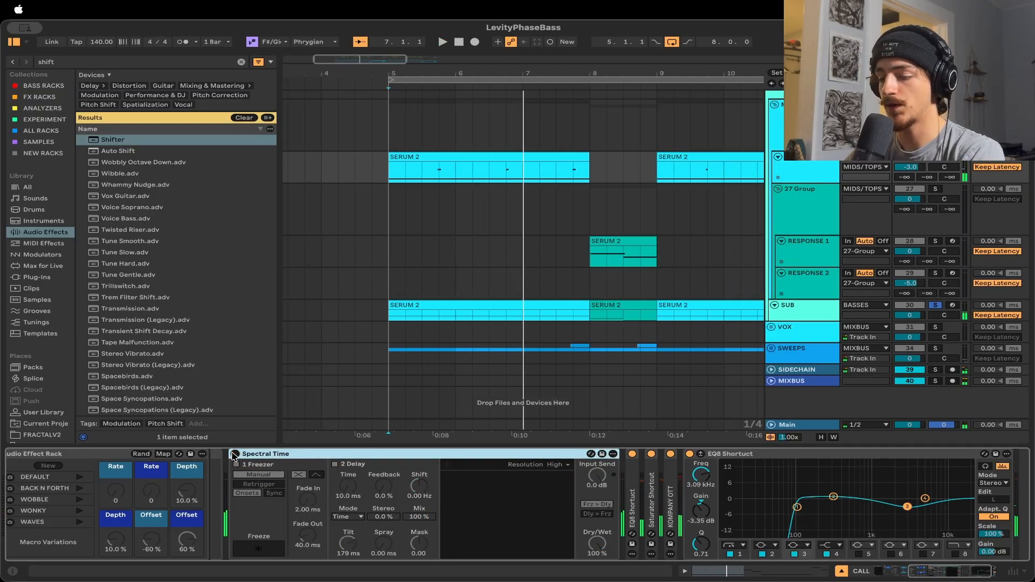
pyautogui.press('space')
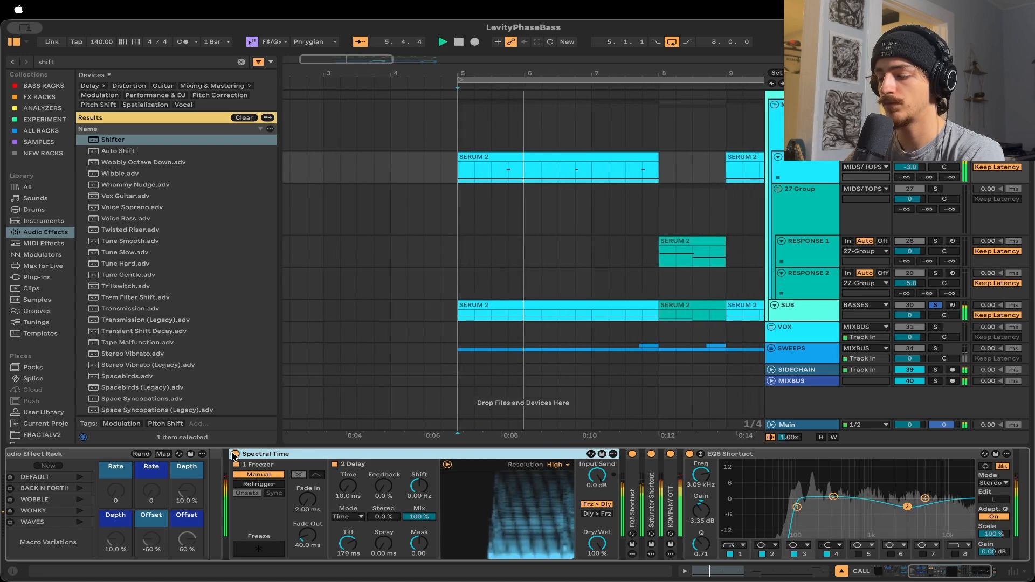
# Play the CALL bass while trying Spectral Time delay tilts of -397 ms and 815 ms, and undo the tilt change
pyautogui.press('space')
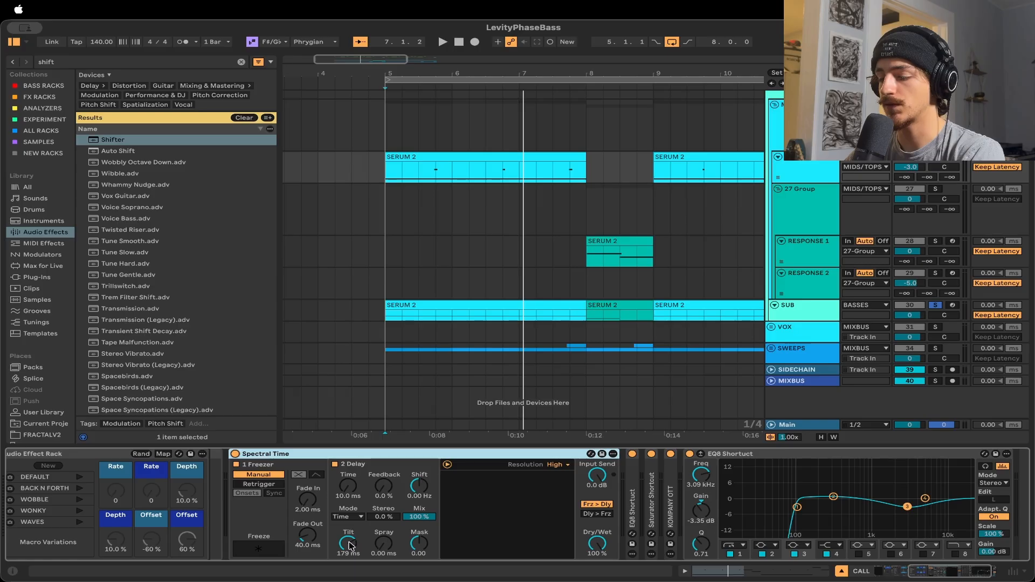
pyautogui.press('space')
pyautogui.moveTo(348, 546); pyautogui.dragTo(349, 575)
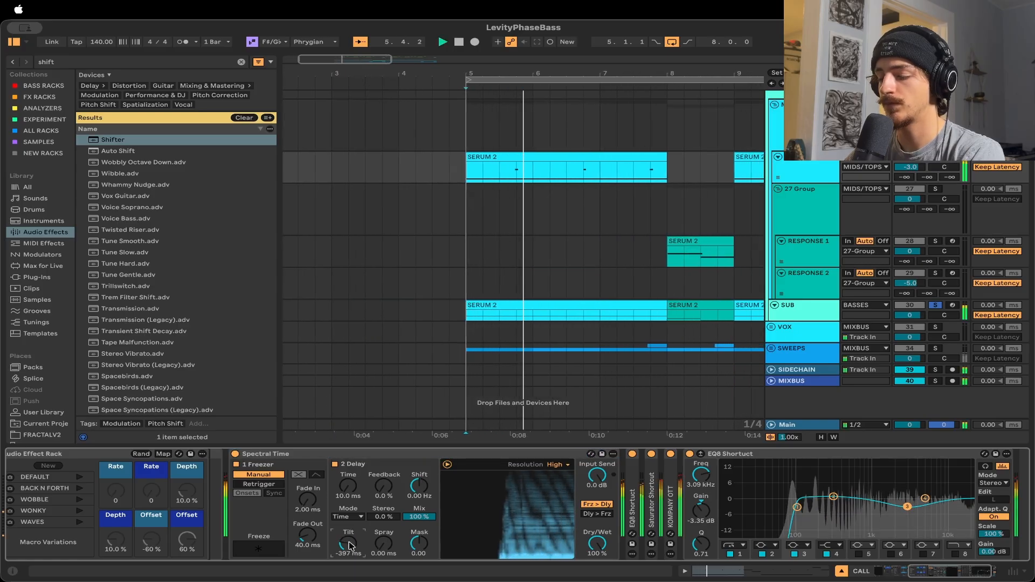
pyautogui.moveTo(349, 546); pyautogui.dragTo(349, 481)
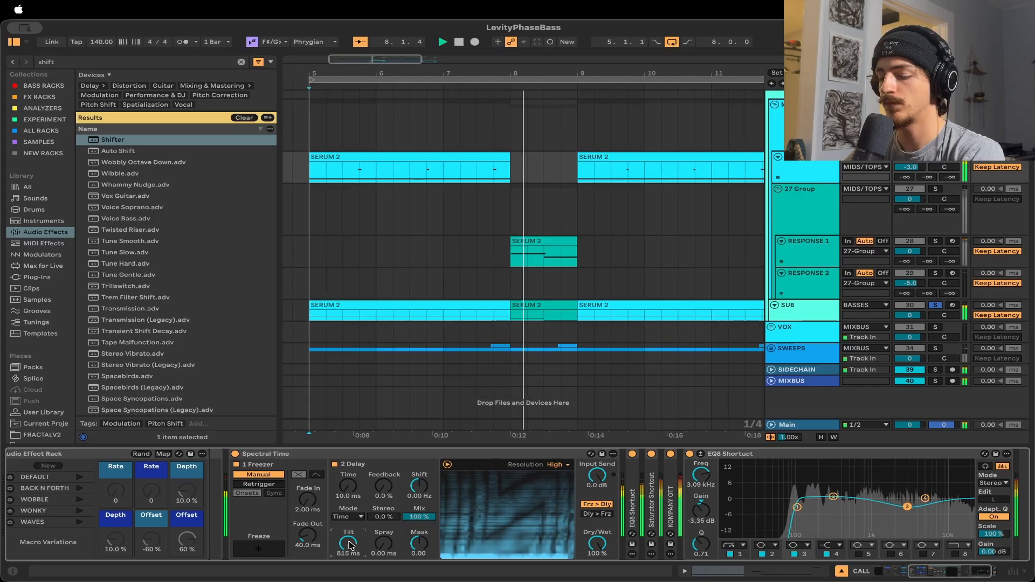
pyautogui.press('super+z')
pyautogui.press('space')
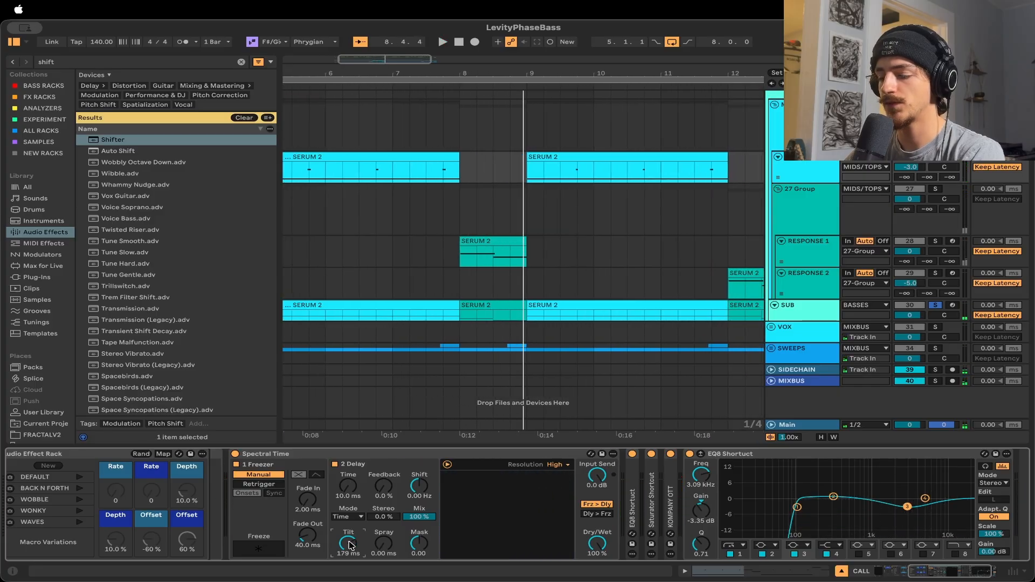
# Fold Spectral Time and unfold the first EQ8 Shortcut, the Saturator Shortcut and KOMPANY OTT to examine their settings
pyautogui.doubleClick(290, 456)
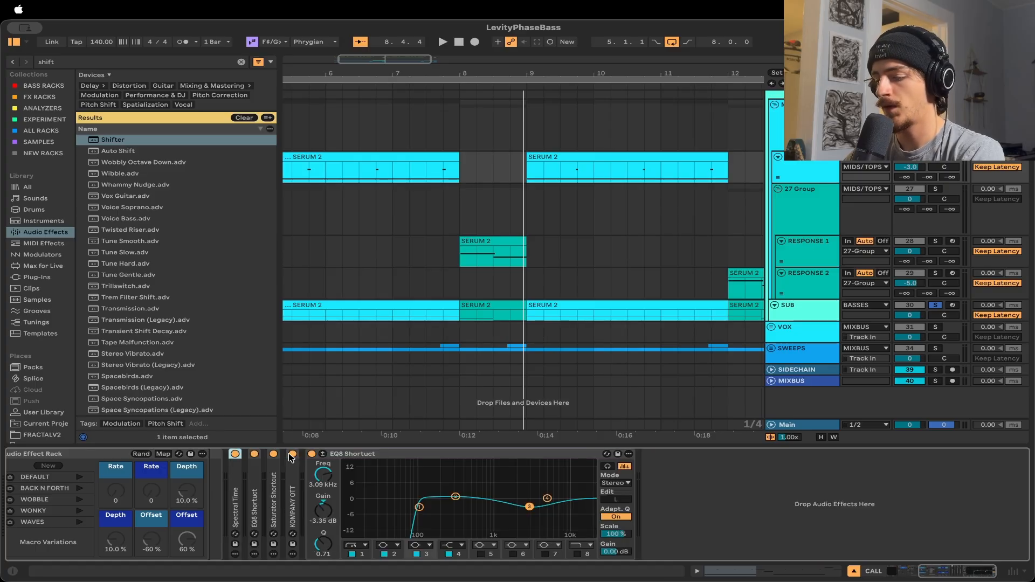
pyautogui.doubleClick(256, 512)
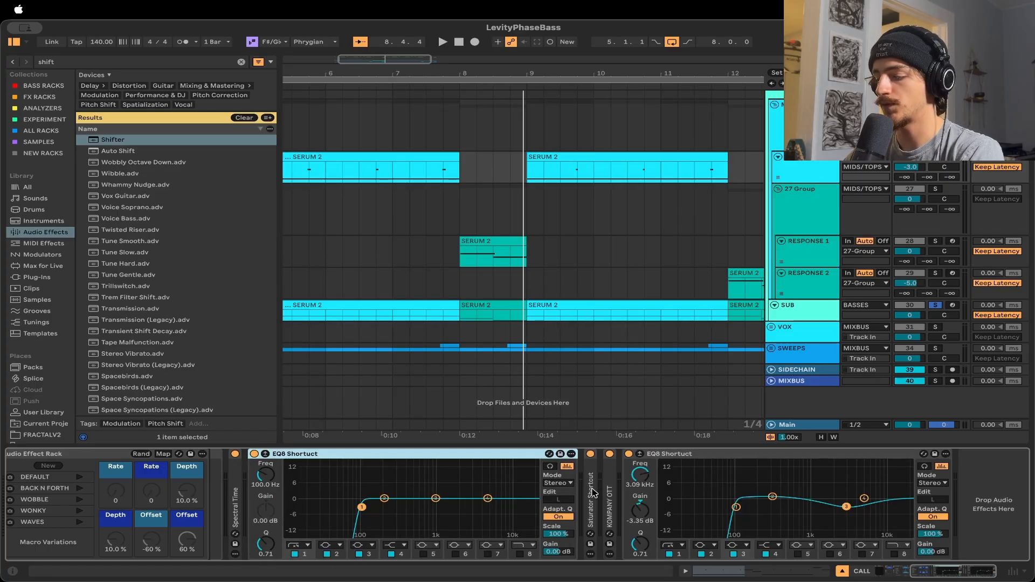
pyautogui.doubleClick(593, 492)
pyautogui.doubleClick(615, 490)
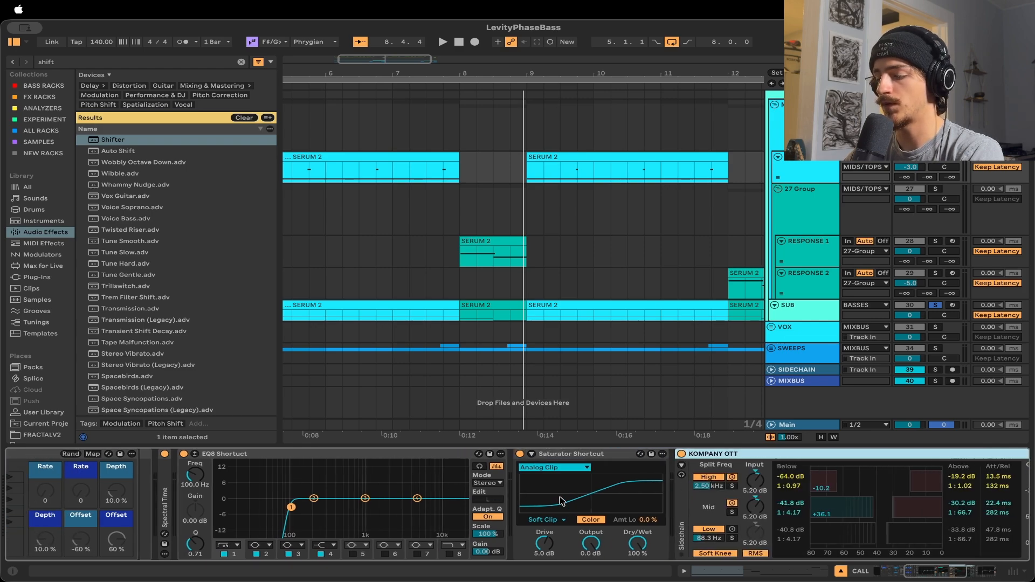
pyautogui.hscroll(5, 561, 500)
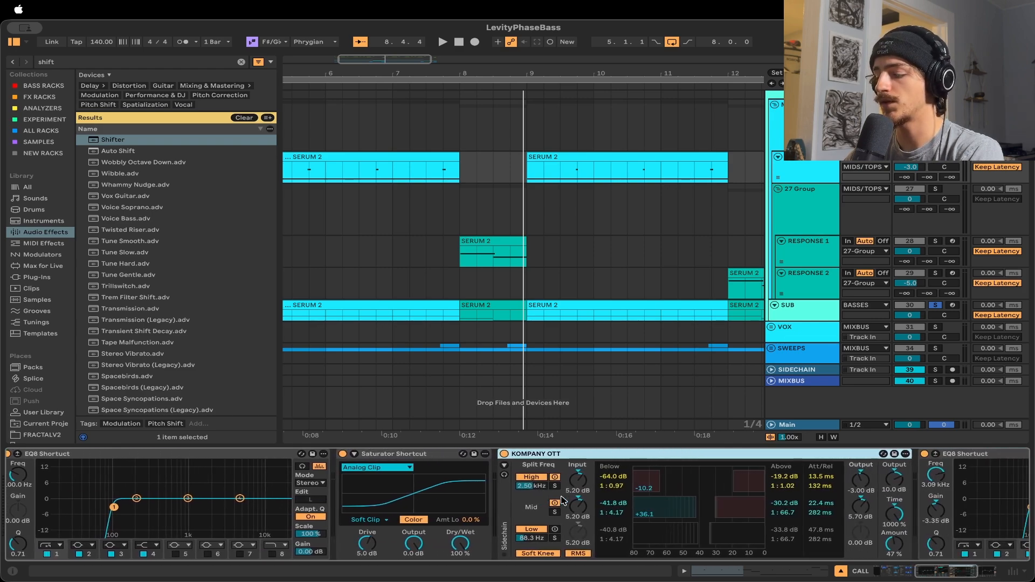
pyautogui.hscroll(4, 562, 500)
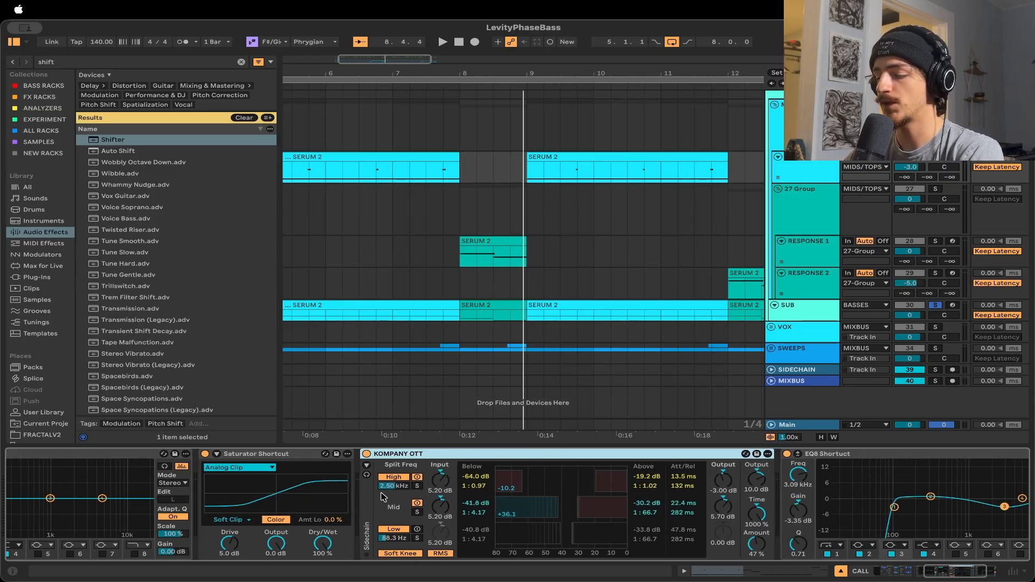
pyautogui.hscroll(-2, 346, 496)
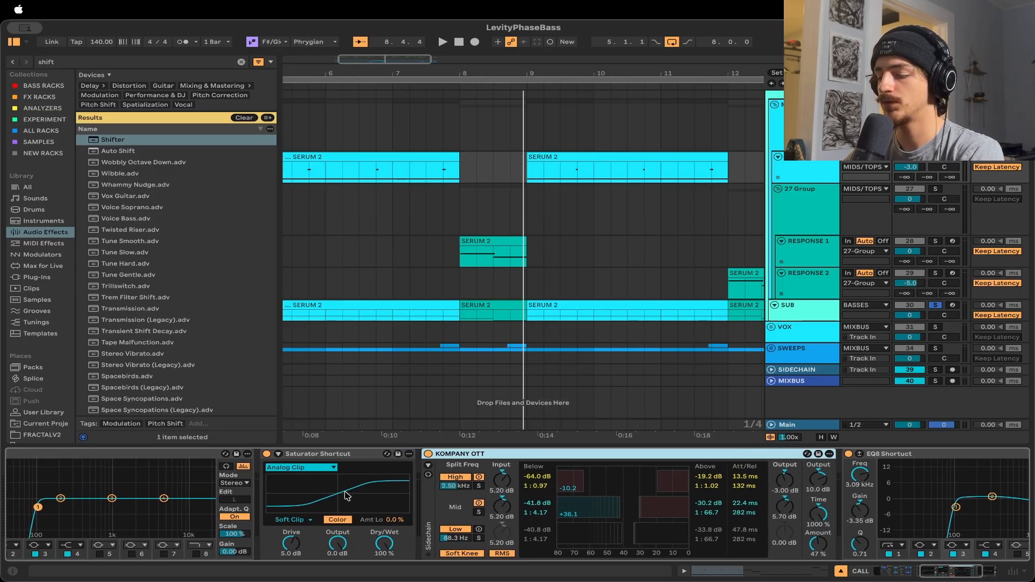
# Fold the Saturator Shortcut and KOMPANY OTT devices on the CALL track
pyautogui.doubleClick(332, 457)
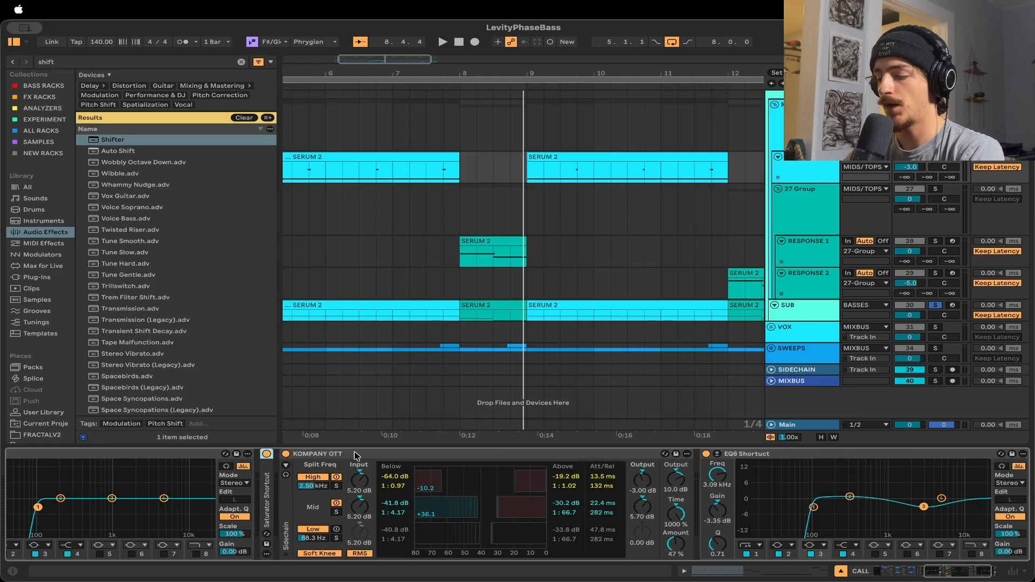
pyautogui.doubleClick(354, 455)
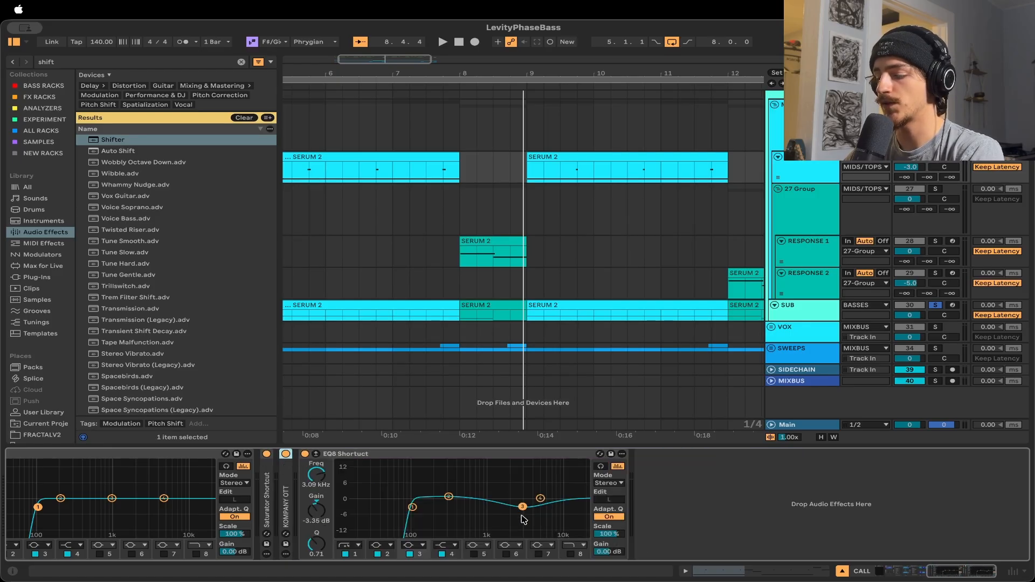
pyautogui.hscroll(-5, 513, 338)
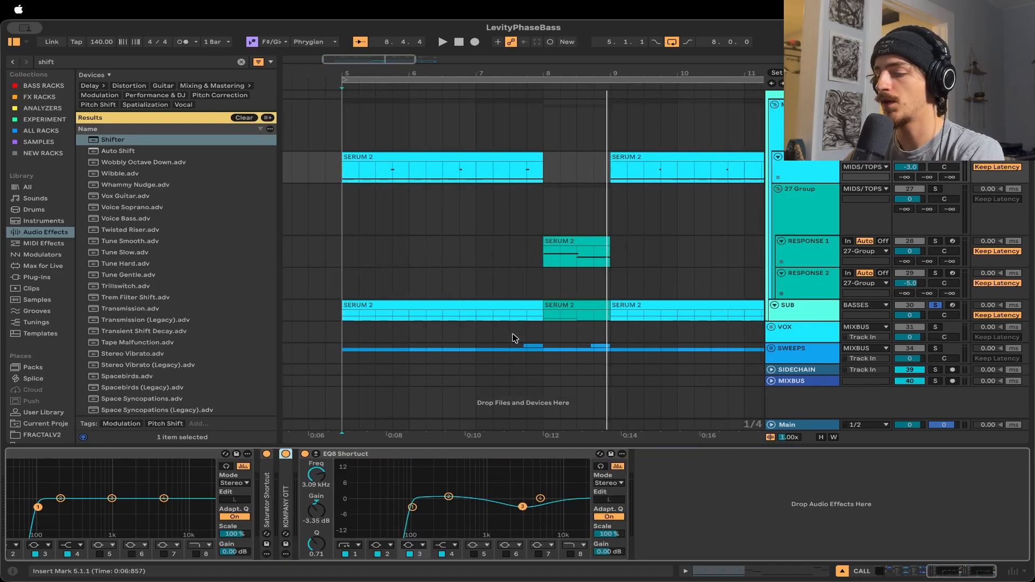
# Take the SUB track out of solo so all tracks of the looped section play together
pyautogui.click(533, 315)
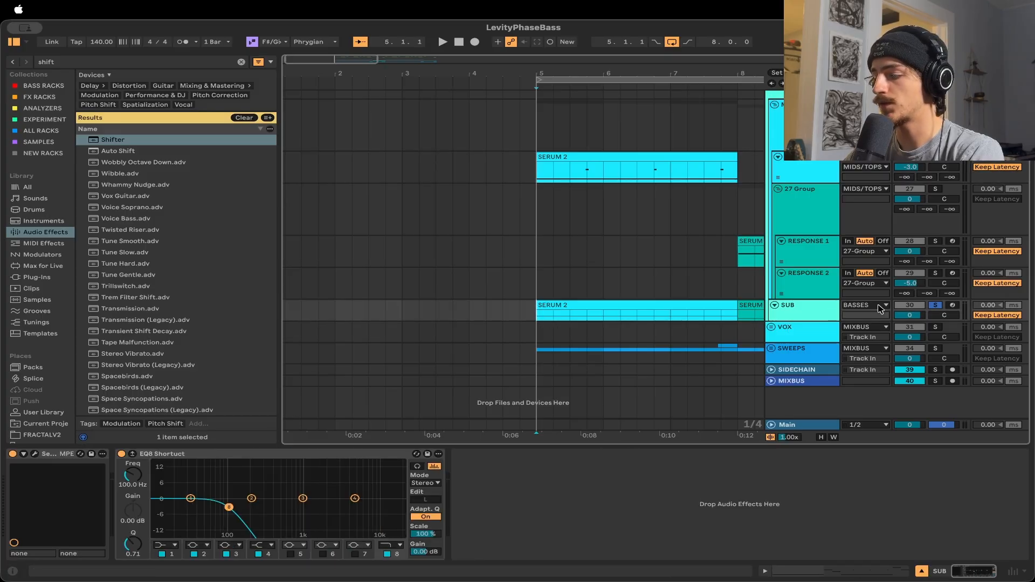
pyautogui.click(936, 306)
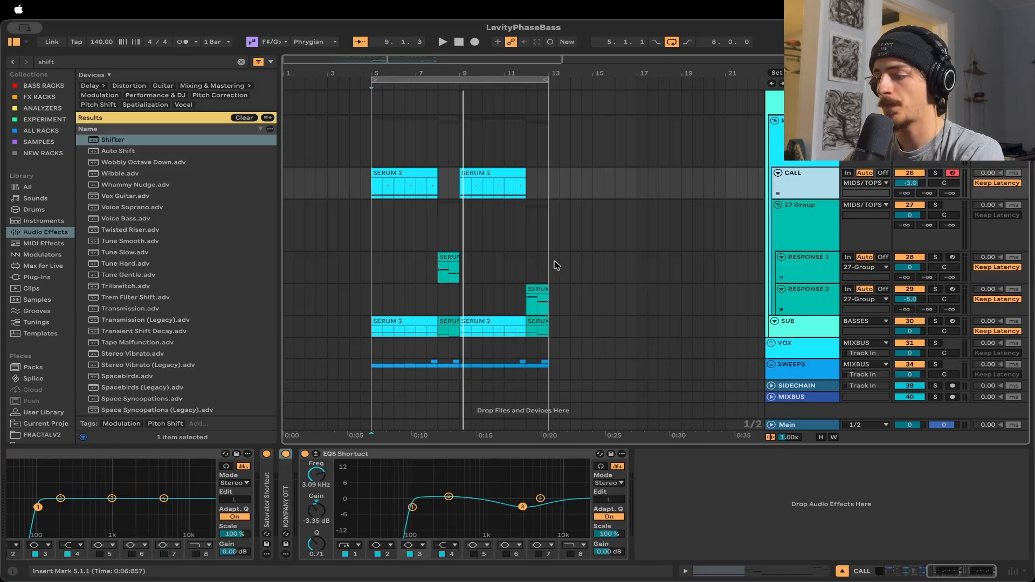
pyautogui.hscroll(3, 487, 240)
pyautogui.scroll(5, 487, 240)
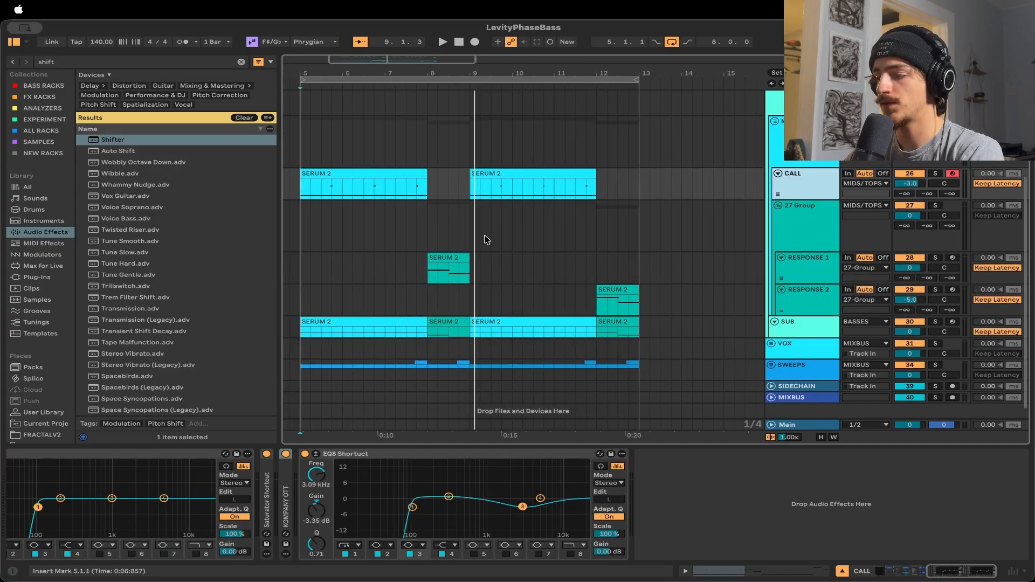
# Bring the LevityShifter rack into view and show the arrangement's automation lanes for the CALL track
pyautogui.hscroll(-5, 365, 479)
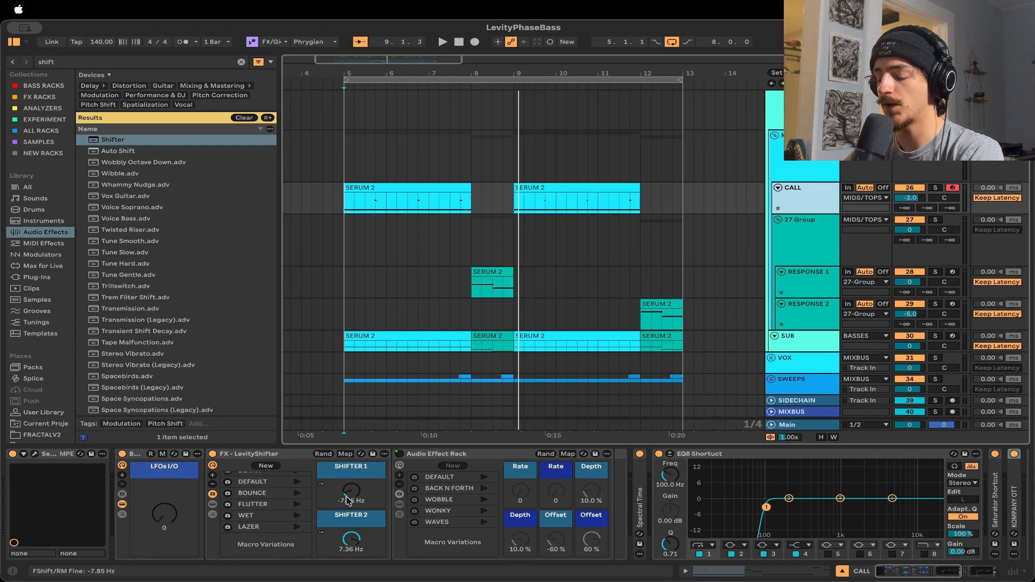
pyautogui.press('a')
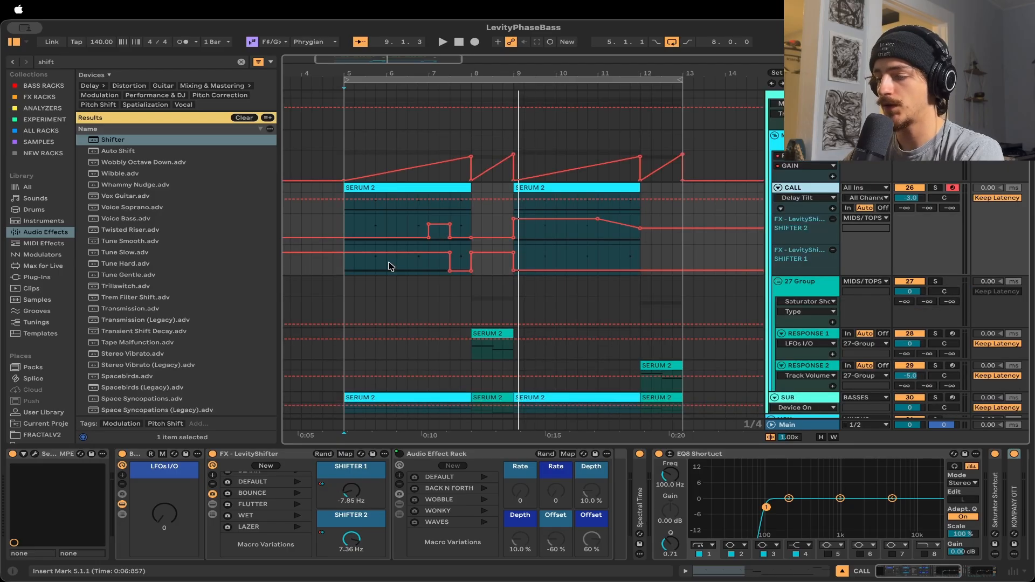
pyautogui.scroll(5, 390, 266)
pyautogui.hscroll(-3, 391, 266)
pyautogui.scroll(-1, 391, 266)
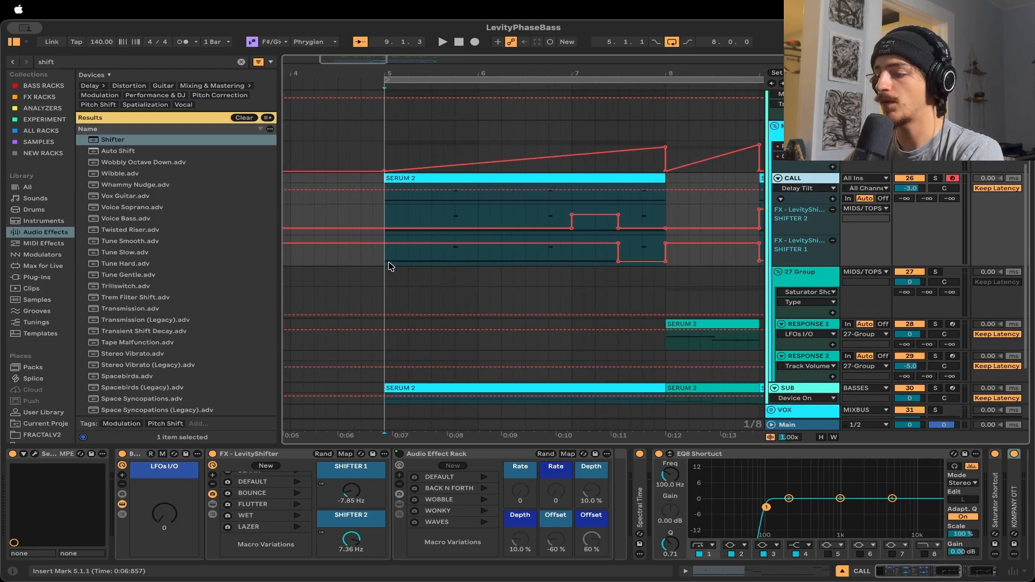
# Examine the SHIFTER 1 and SHIFTER 2 automation across both CALL clips and the RESPONSE 1 section
pyautogui.scroll(-5, 660, 231)
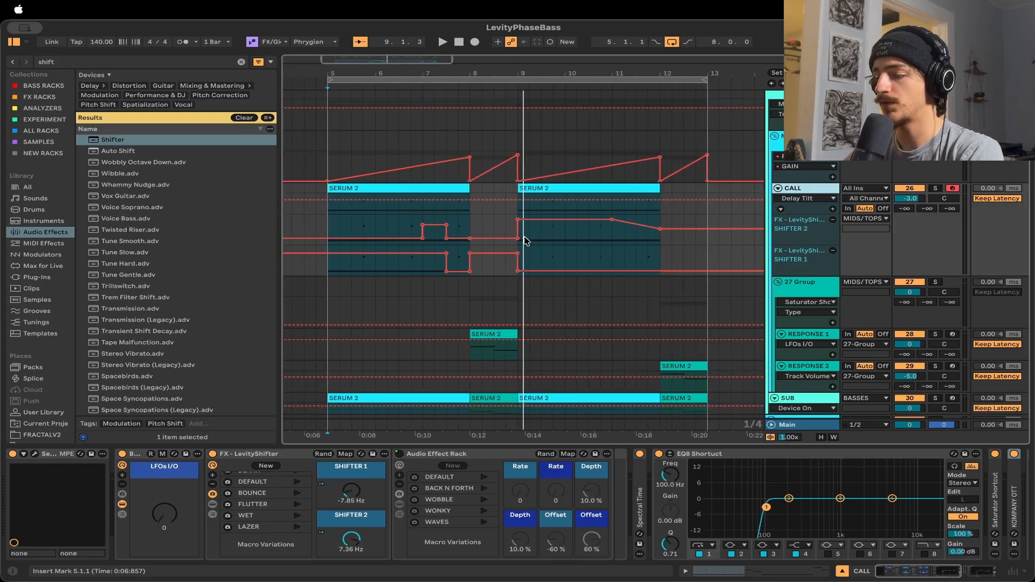
pyautogui.hscroll(-6, 539, 242)
pyautogui.scroll(-1, 538, 242)
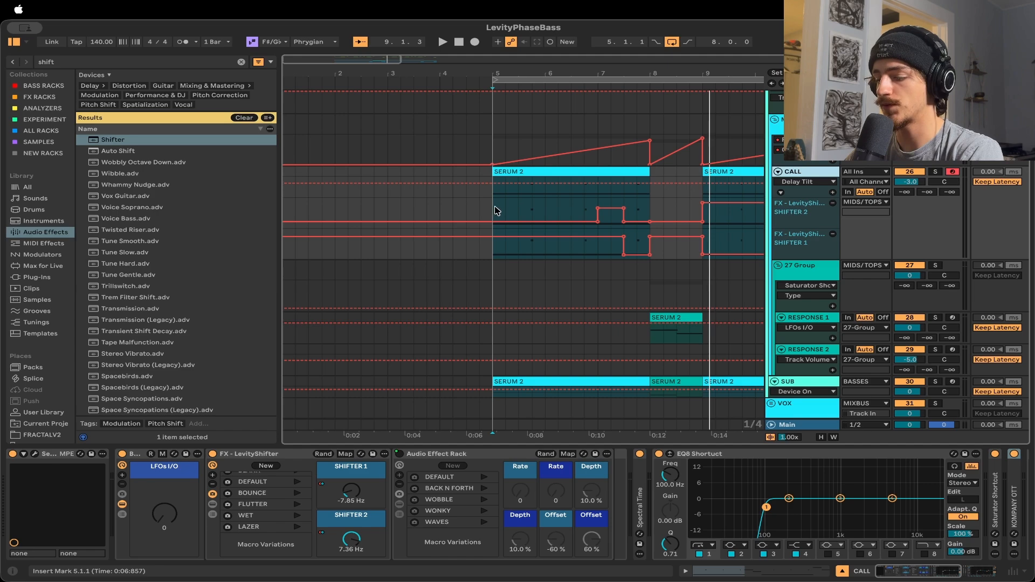
pyautogui.hscroll(3, 580, 289)
pyautogui.scroll(-1, 580, 289)
pyautogui.click(587, 308)
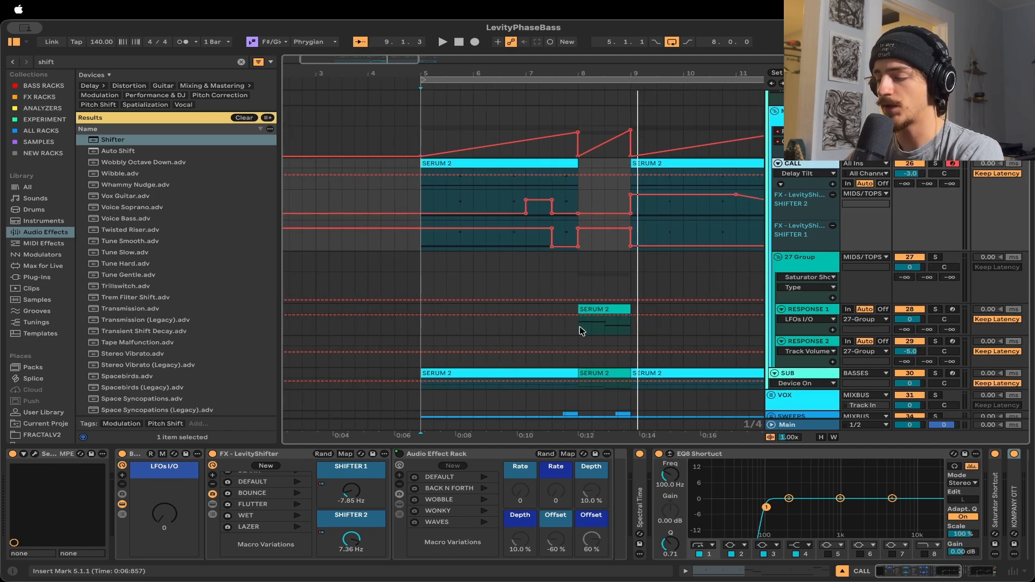
pyautogui.scroll(1, 580, 329)
pyautogui.hscroll(-2, 579, 327)
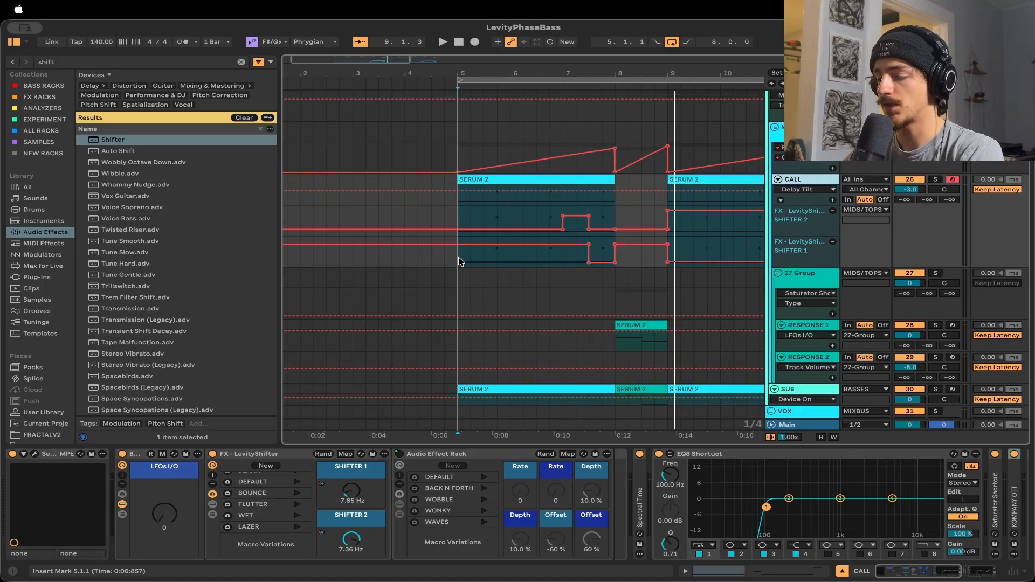
# Play the arrangement from 5.1.1 to hear the SHIFTER 1 and SHIFTER 2 automation, and stop playback
pyautogui.click(459, 261)
pyautogui.press('space')
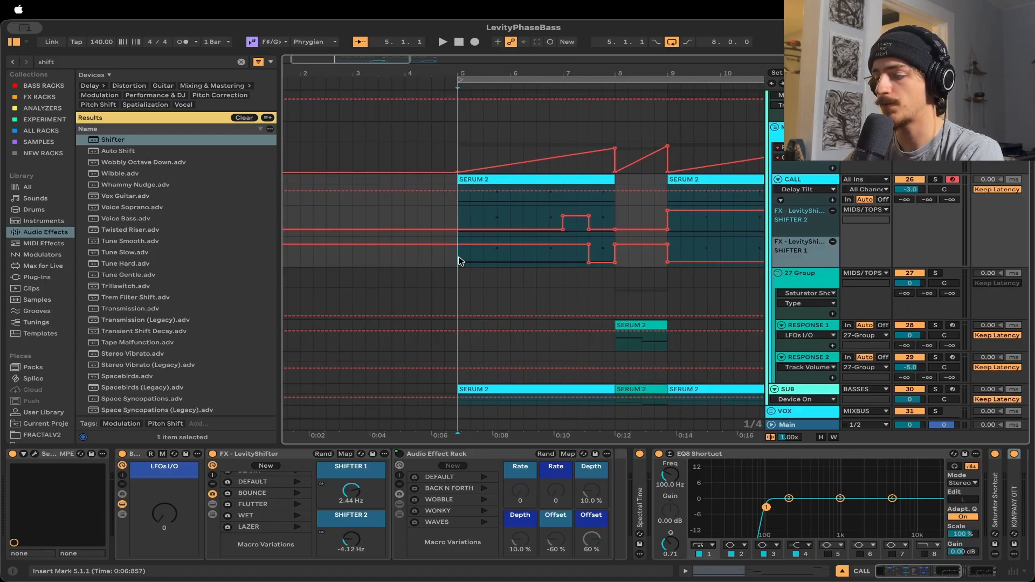
pyautogui.press('space')
pyautogui.hscroll(-1, 460, 261)
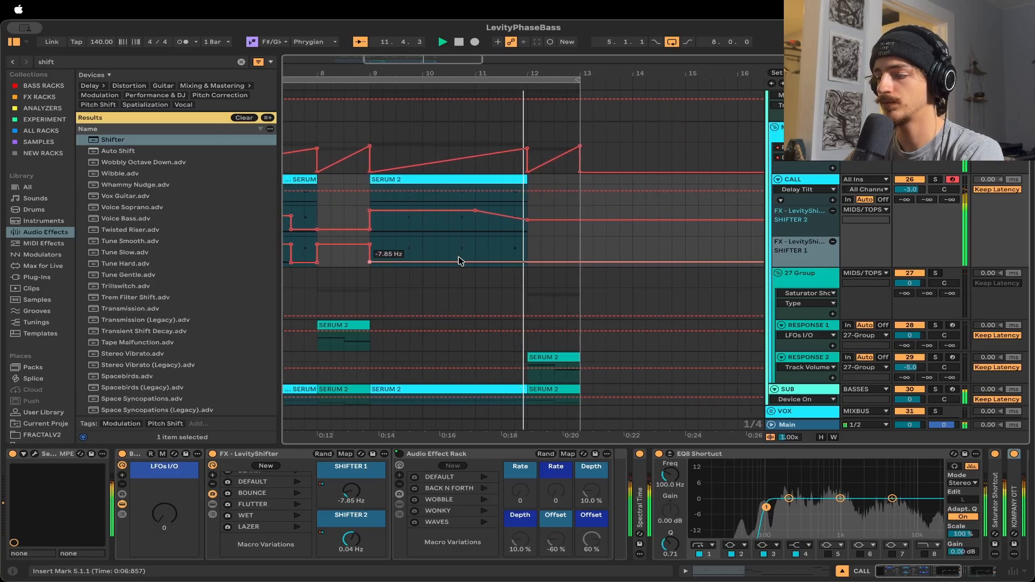
pyautogui.press('space')
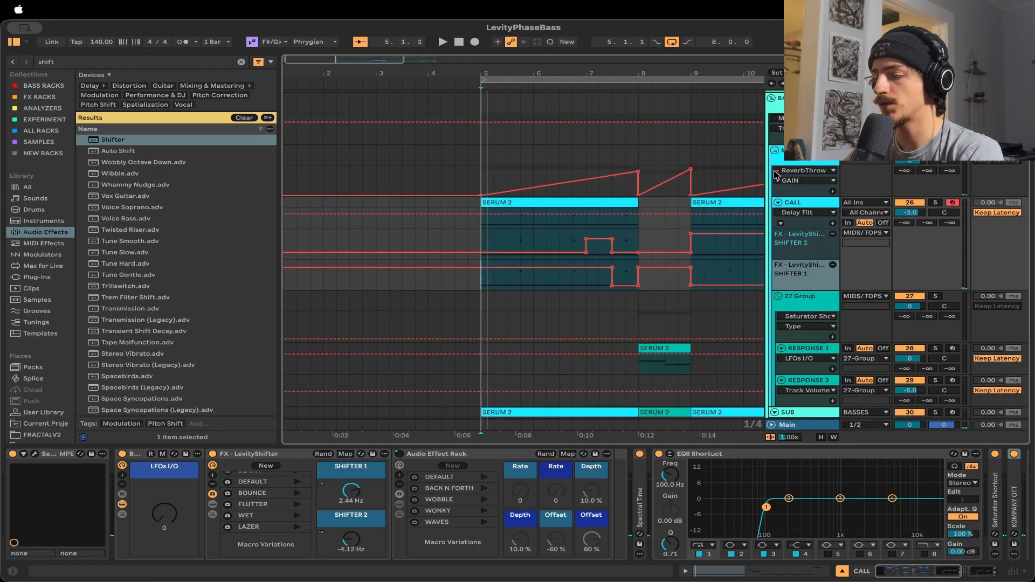
# Select the MIDS/TOPS group and compare playback with its ReverbThrow rack on and off, leaving the rack on
pyautogui.click(550, 203)
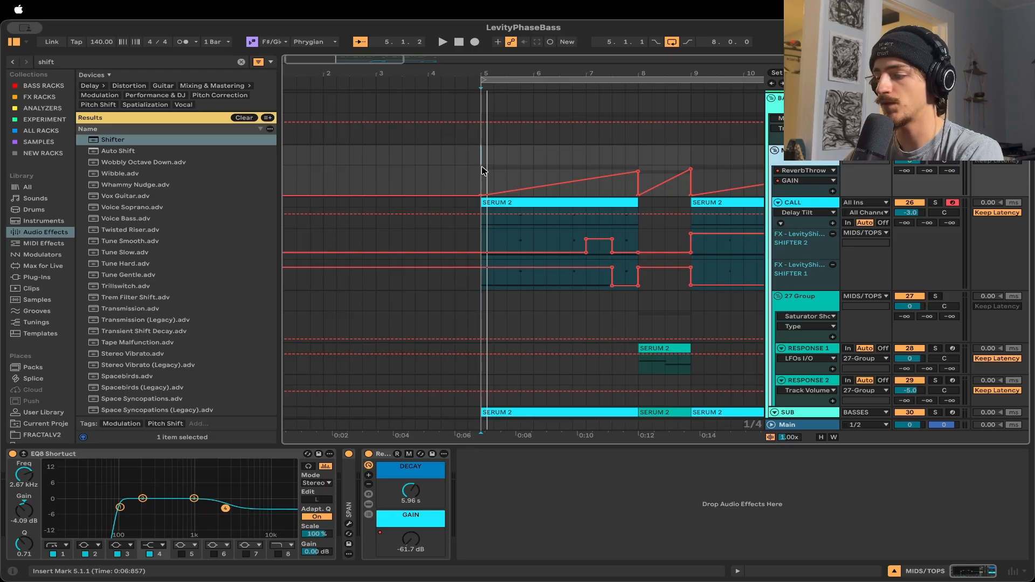
pyautogui.press('space')
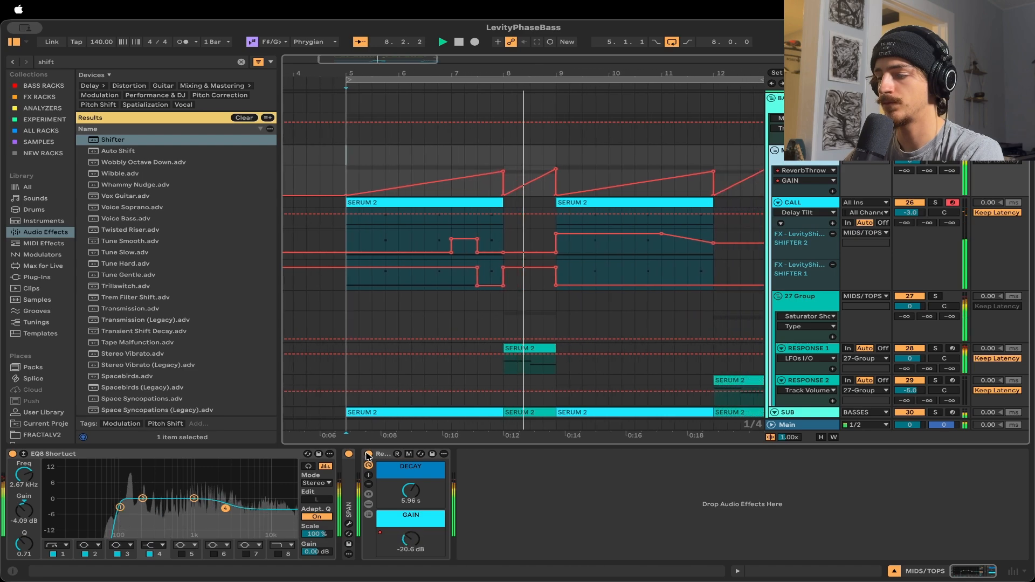
pyautogui.click(369, 454)
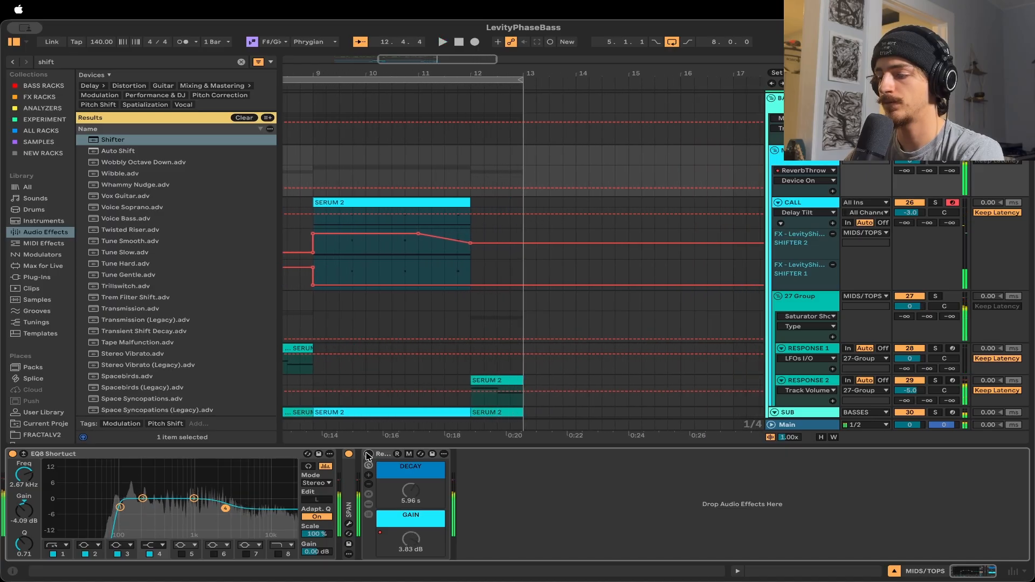
pyautogui.click(368, 455)
# Hide the automation lanes in the arrangement
pyautogui.hscroll(-3, 485, 330)
pyautogui.scroll(-3, 485, 330)
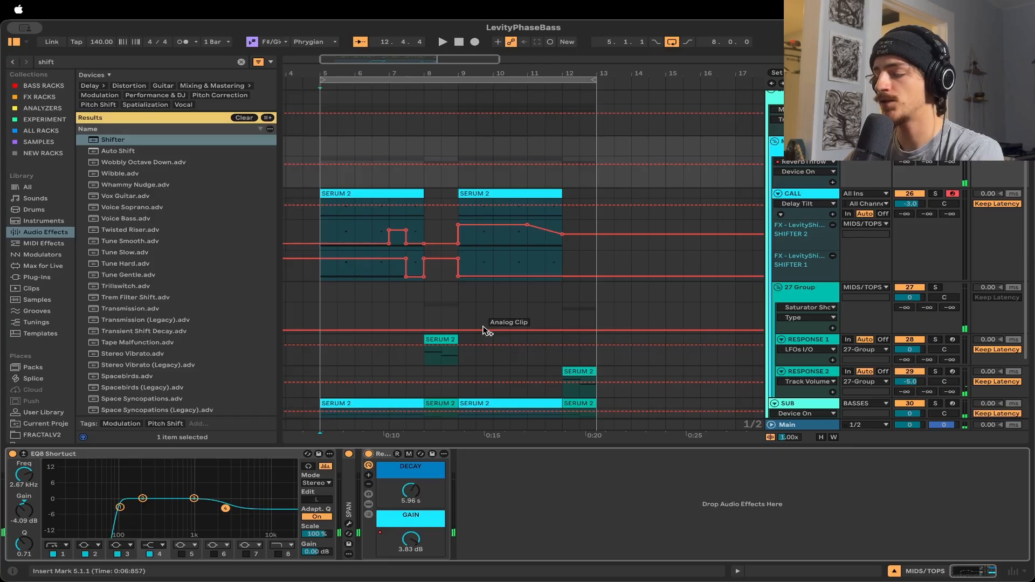
pyautogui.press('a')
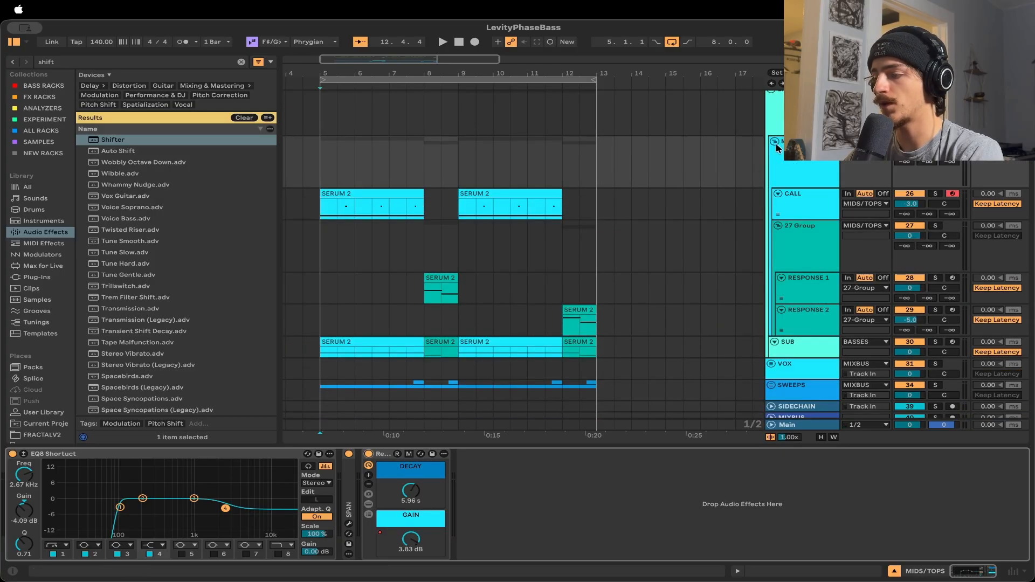
# Unfold the SWEEPS group and examine the clips on SWEEP 1 and SWEEP 2
pyautogui.scroll(3, 775, 143)
pyautogui.hscroll(-3, 780, 159)
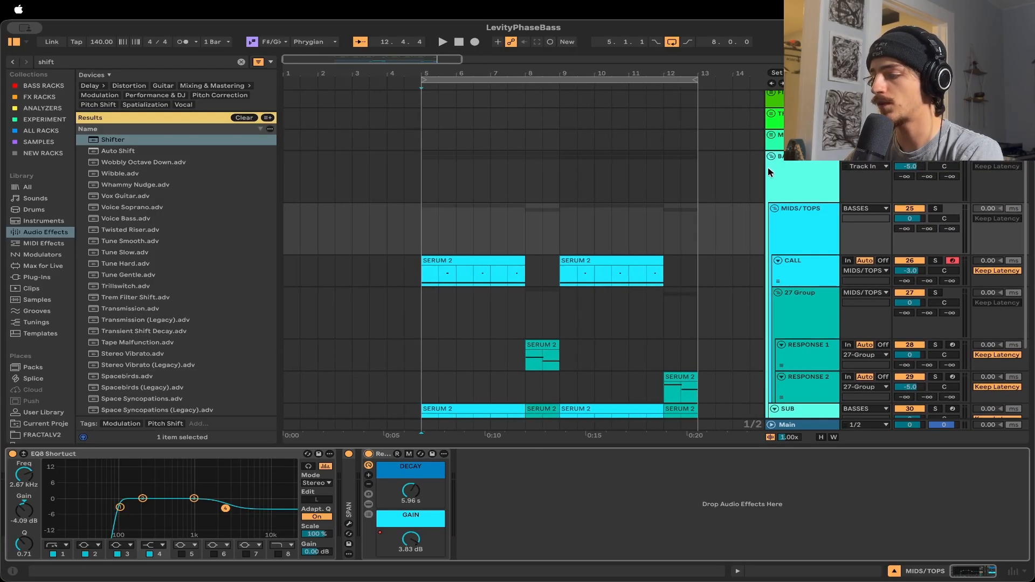
pyautogui.scroll(-10, 768, 172)
pyautogui.scroll(3, 498, 302)
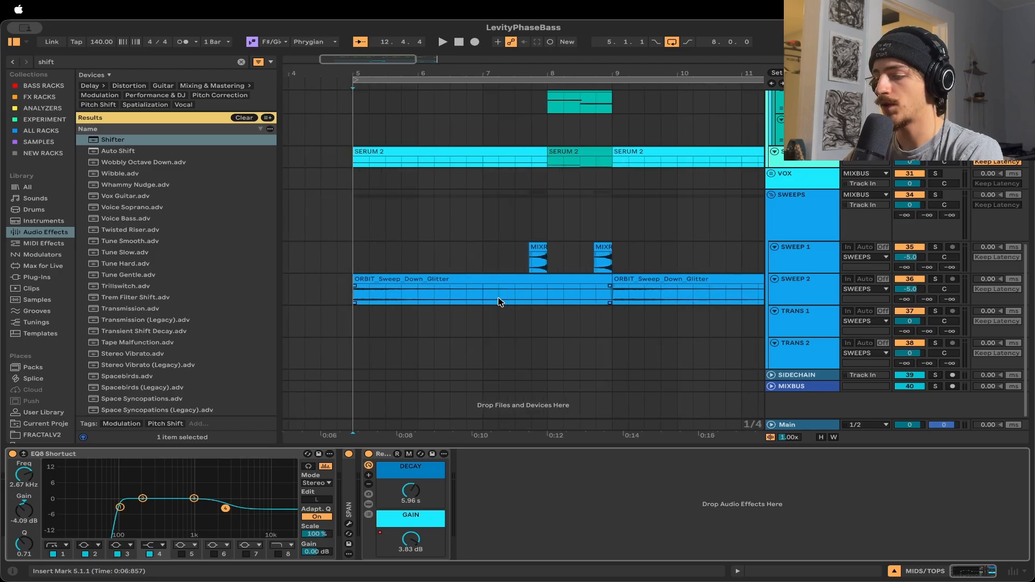
pyautogui.scroll(-2, 498, 302)
pyautogui.scroll(1, 499, 302)
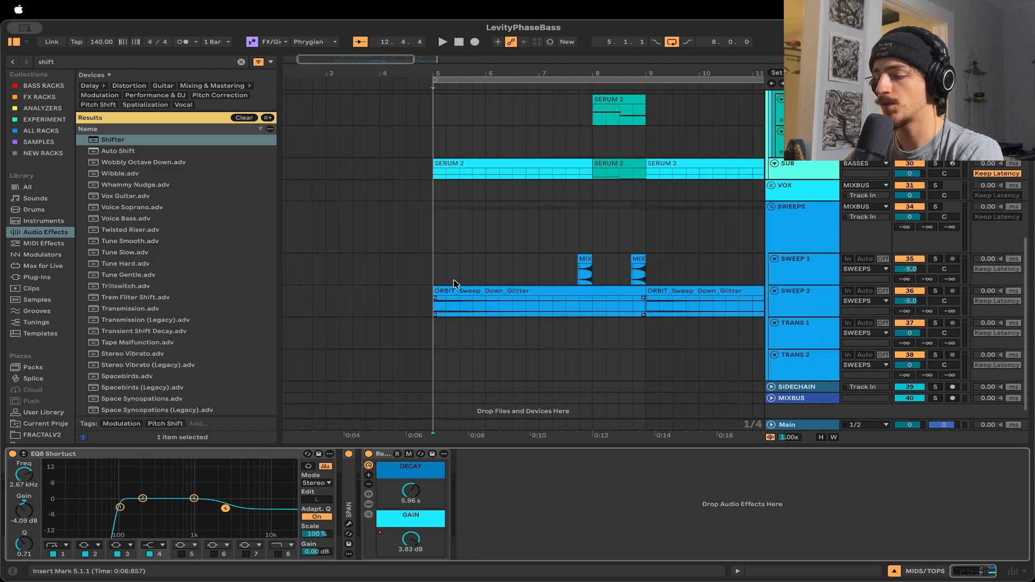
pyautogui.scroll(1, 598, 271)
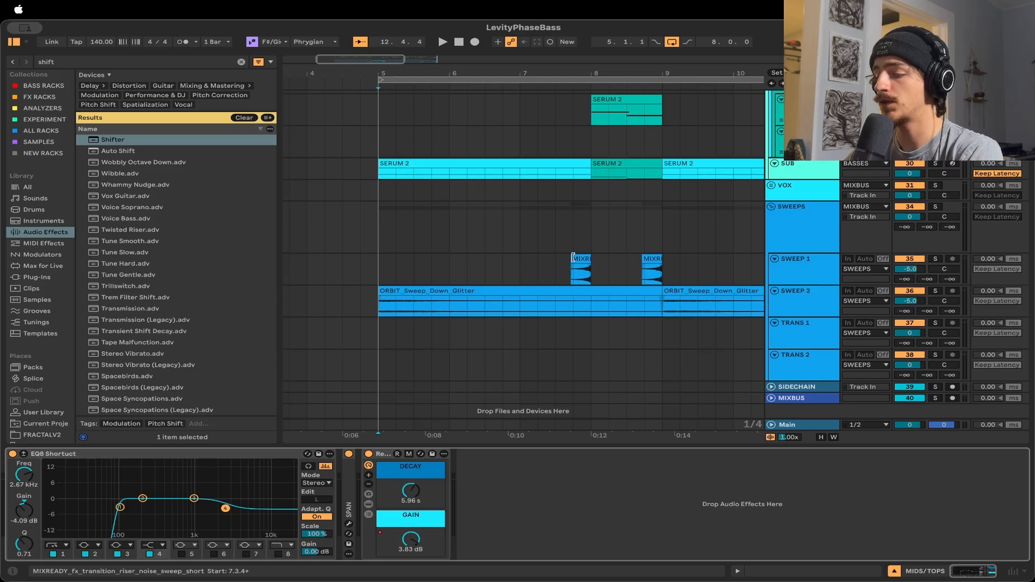
# Solo the SWEEPS group and play it from 5.1.1 to hear the sweep layers alone, stopping playback at the end
pyautogui.scroll(3, 572, 271)
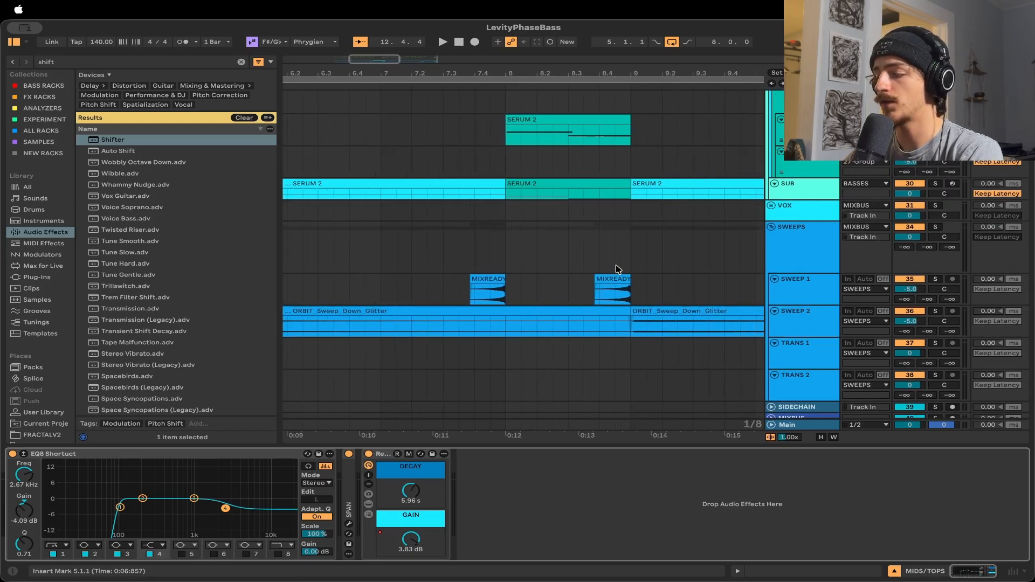
pyautogui.scroll(-3, 616, 272)
pyautogui.click(538, 261)
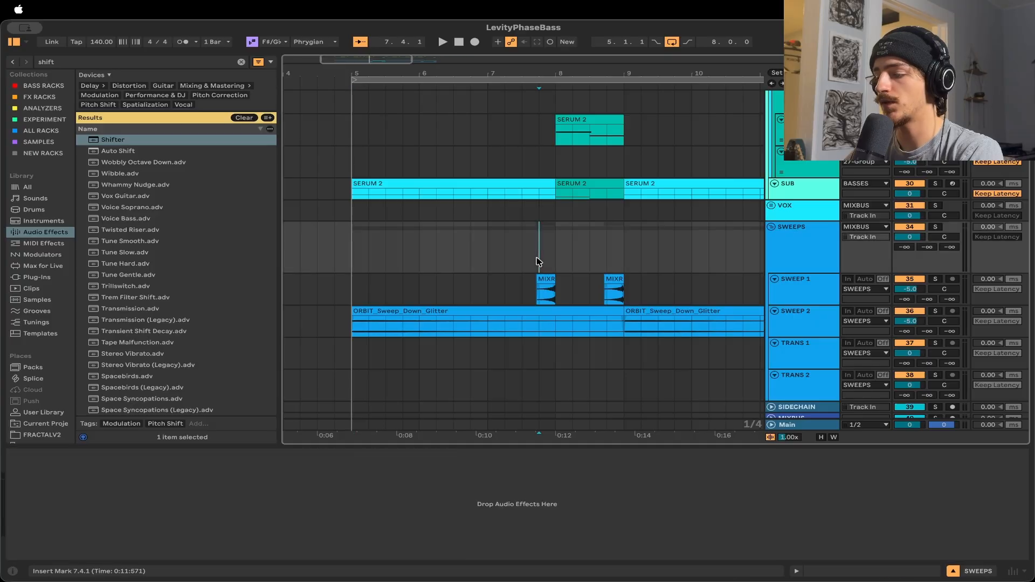
pyautogui.hscroll(-3, 485, 261)
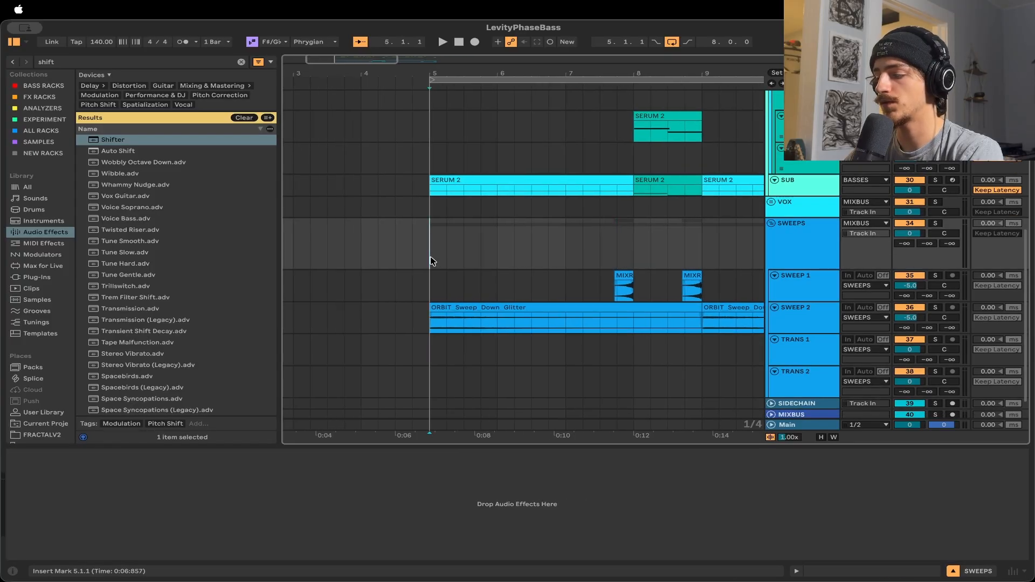
pyautogui.click(936, 224)
pyautogui.press('space')
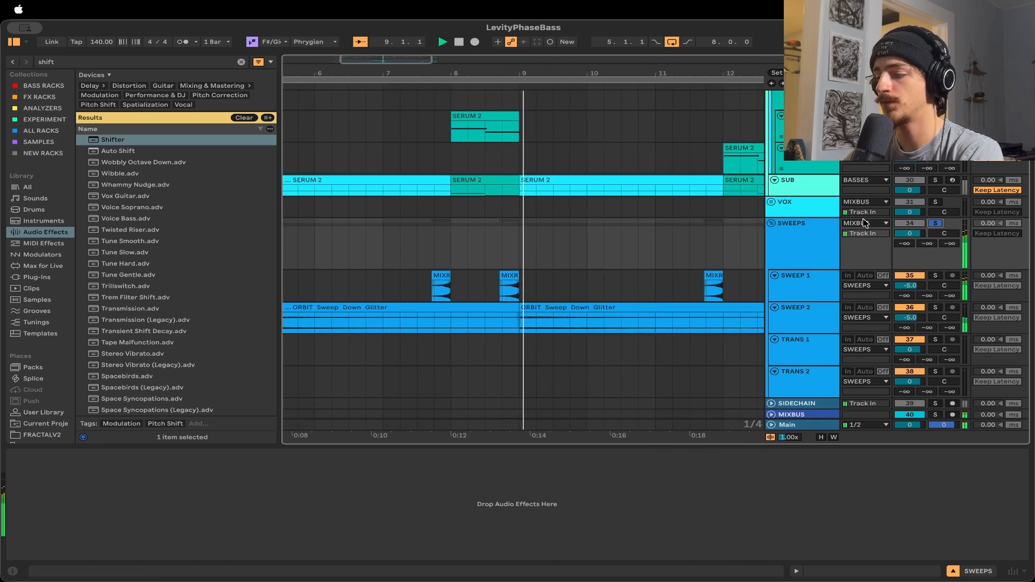
pyautogui.press('space')
# Unsolo the SWEEPS group and play the full arrangement to hear the sweeps in context, ending with playback stopped
pyautogui.click(935, 223)
pyautogui.press('space')
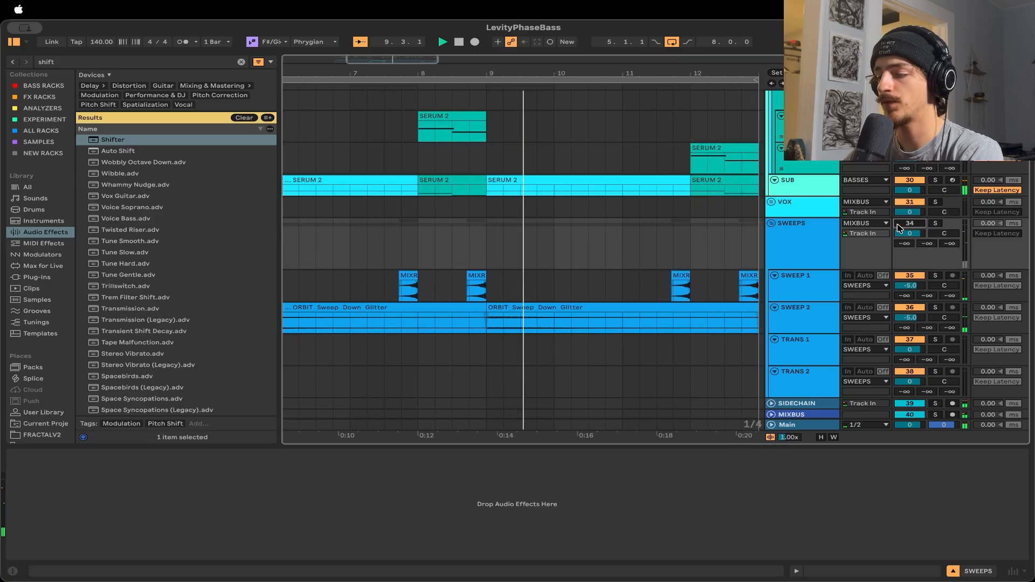
pyautogui.press('space')
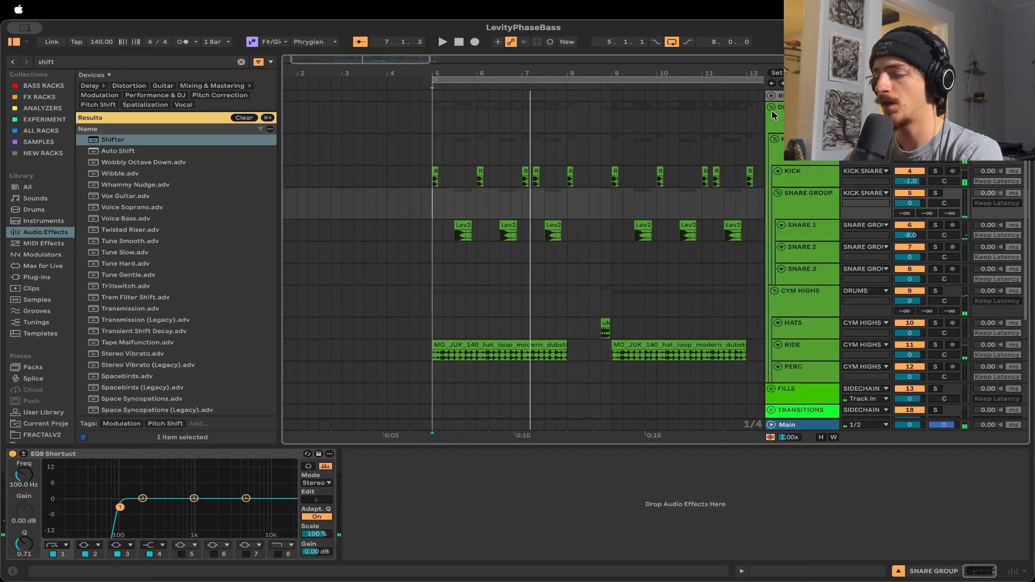
# Place the insert mark at 8.4.1, where the percussion clip on HATS starts, and solo the HATS track
pyautogui.scroll(5, 434, 203)
pyautogui.hscroll(4, 469, 207)
pyautogui.scroll(-1, 492, 210)
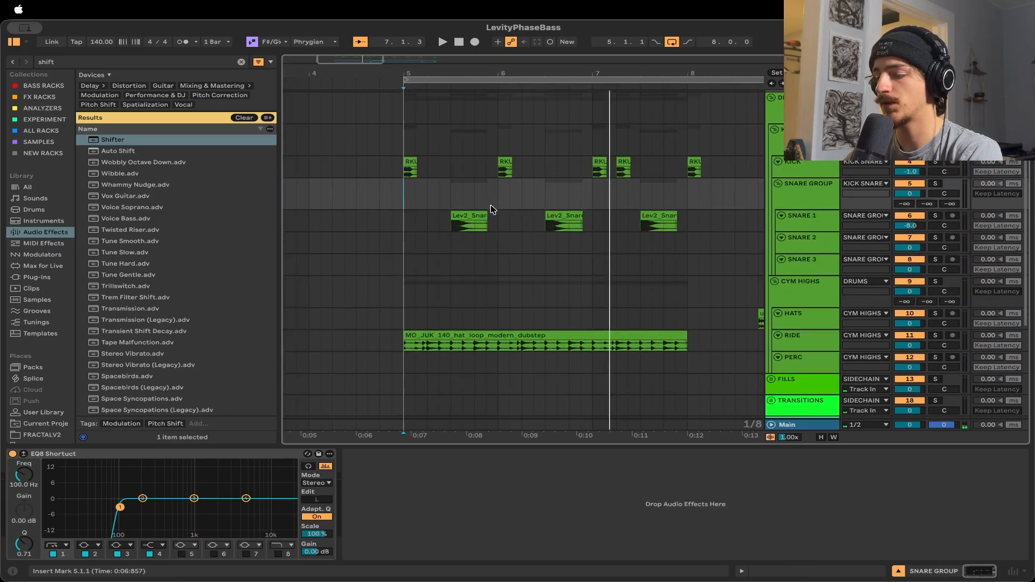
pyautogui.scroll(-6, 566, 253)
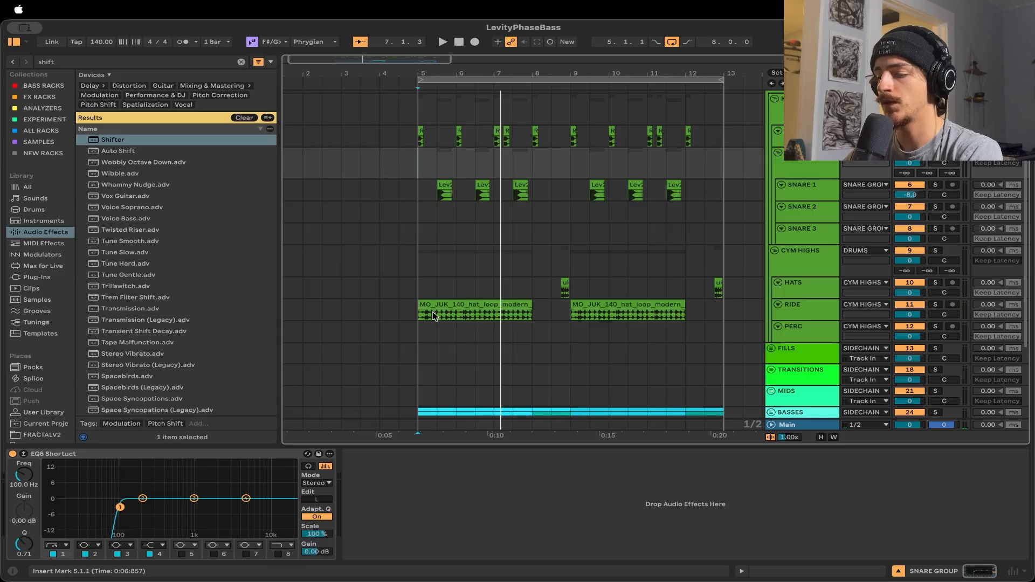
pyautogui.scroll(10, 574, 301)
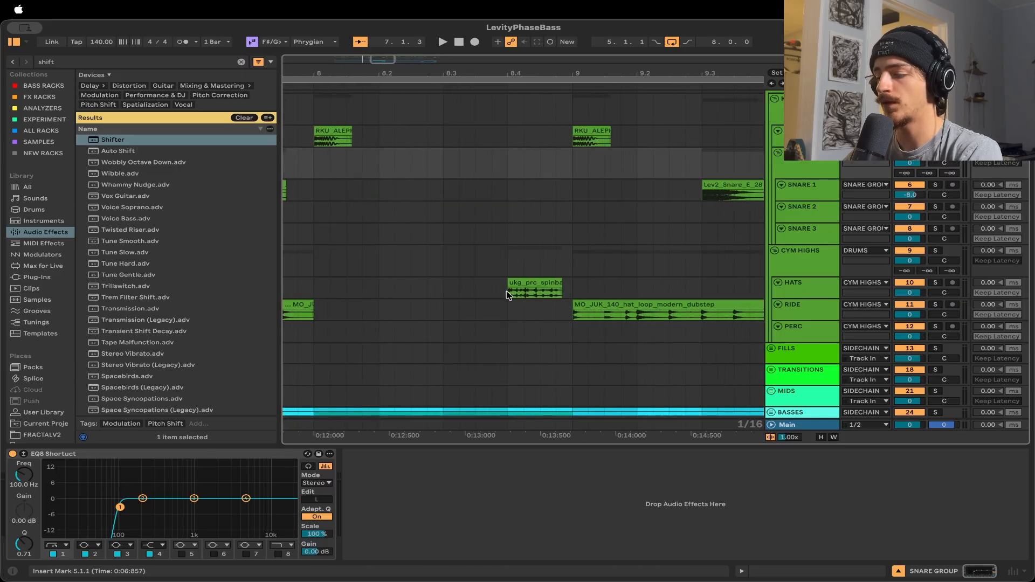
pyautogui.click(507, 295)
pyautogui.click(935, 283)
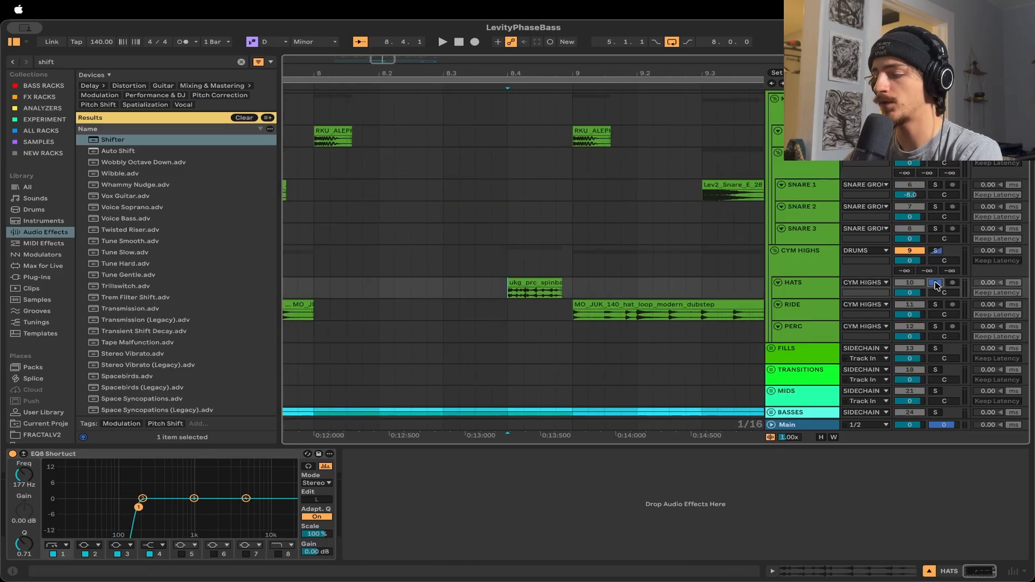